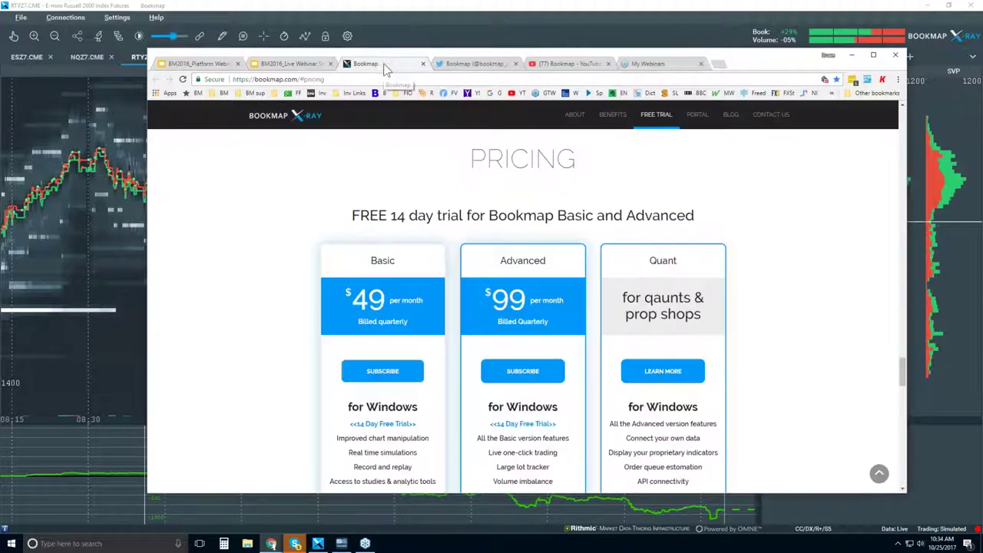
Review the Bookmap website from the intro through the Nasdaq TotalView and Connectivity sections to the pricing plans, enlarging the browser window.
click(384, 64)
drag(907, 375, 910, 113)
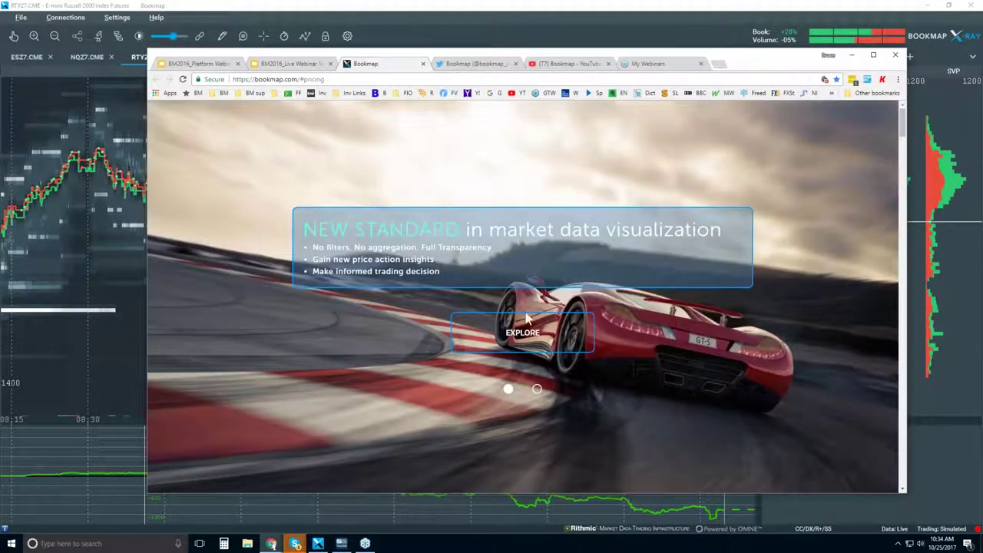
click(521, 332)
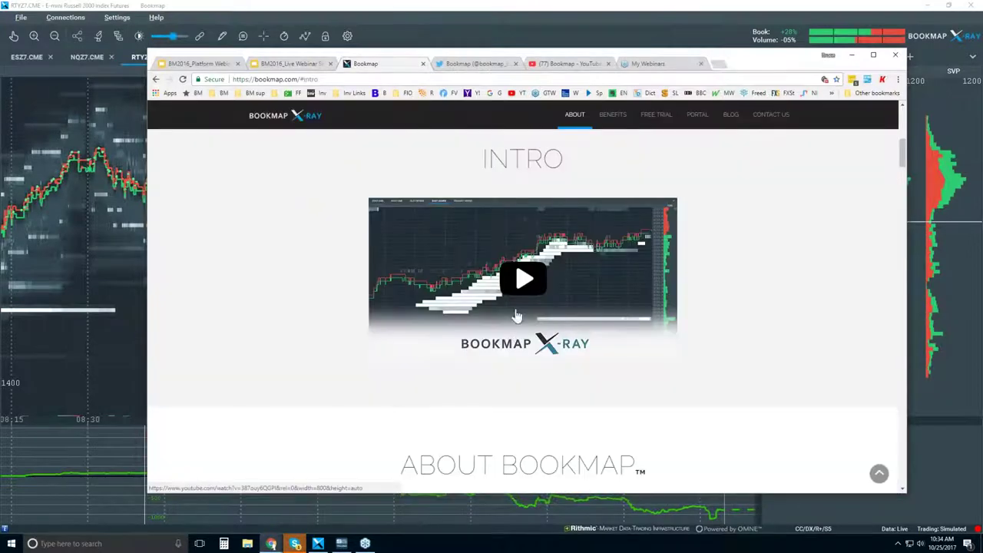
drag(904, 153, 893, 298)
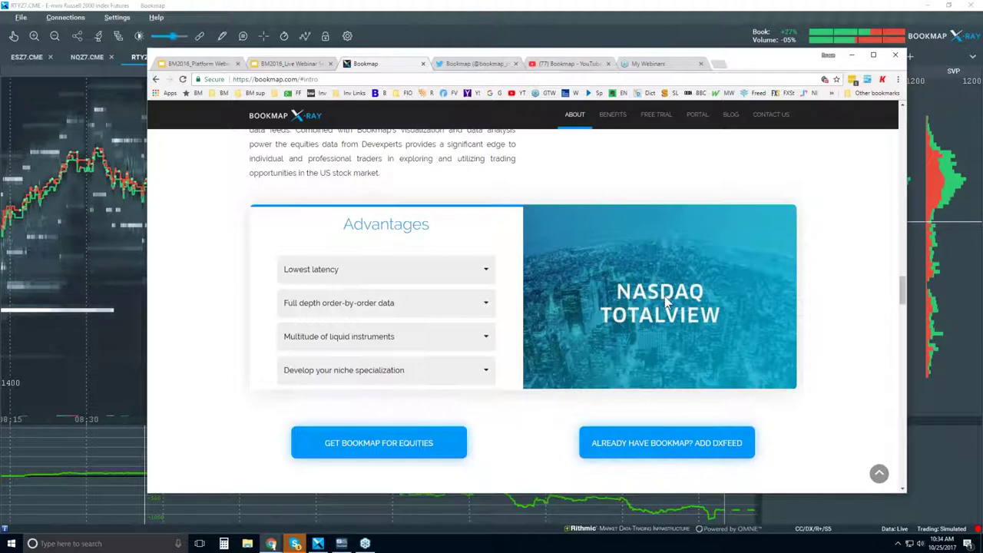
drag(903, 287, 900, 342)
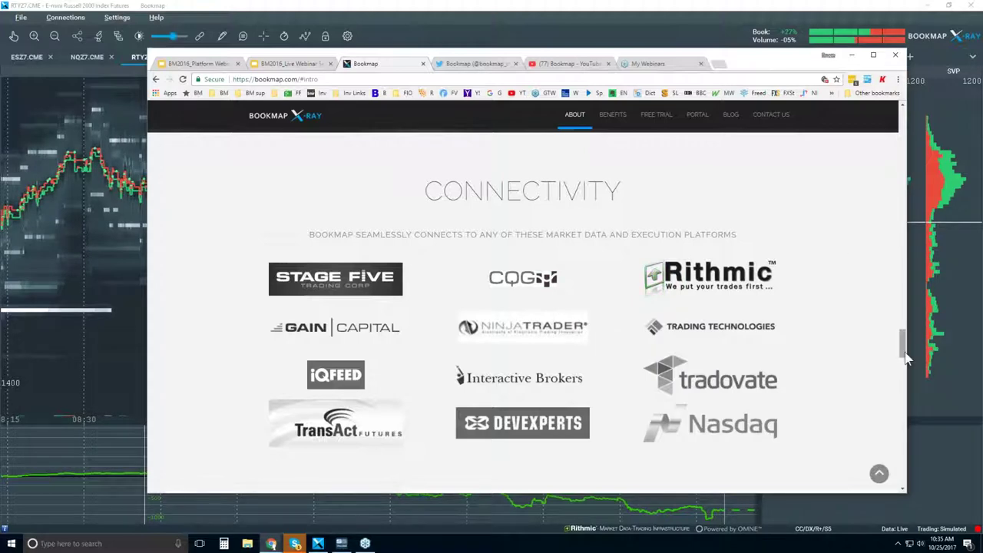
drag(906, 338, 905, 382)
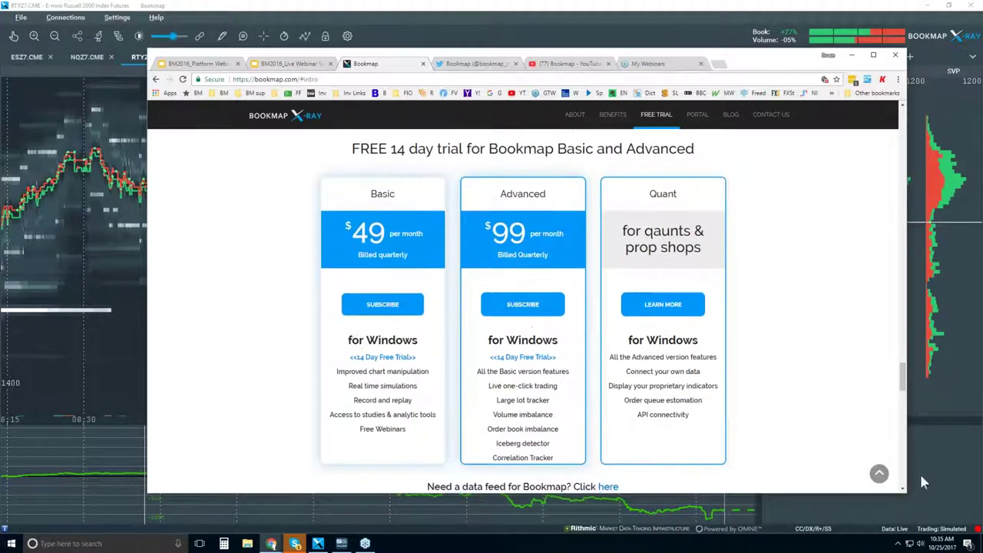
drag(905, 496, 910, 519)
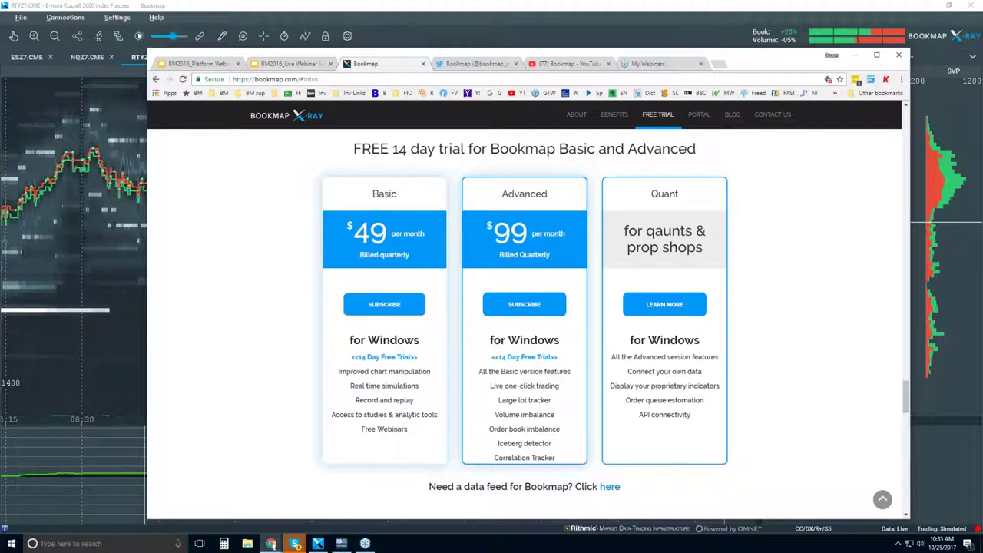
Highlight the Advanced plan's features in the pricing table, including live one-click trading, large lot tracker and iceberg detector.
double_click(498, 386)
drag(498, 385, 546, 382)
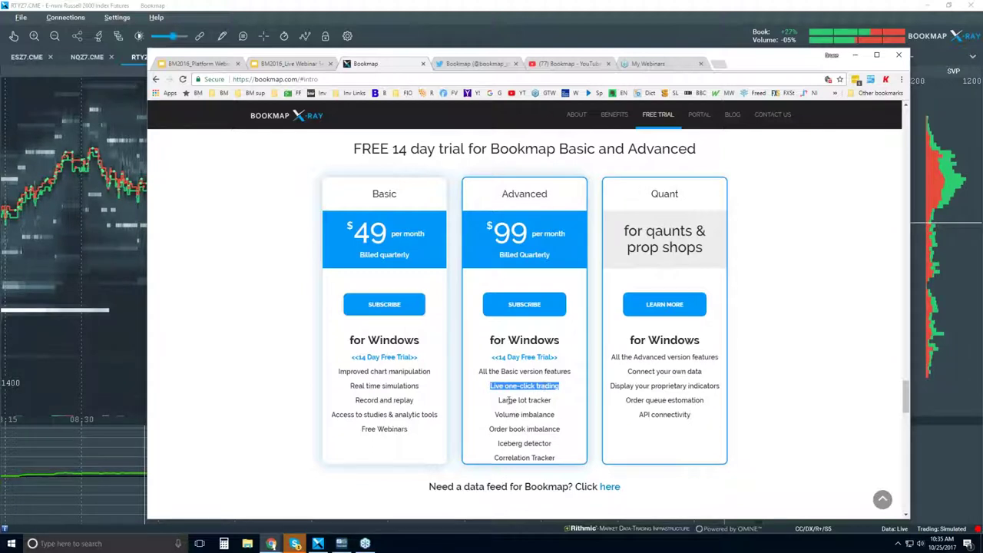
drag(507, 400, 556, 471)
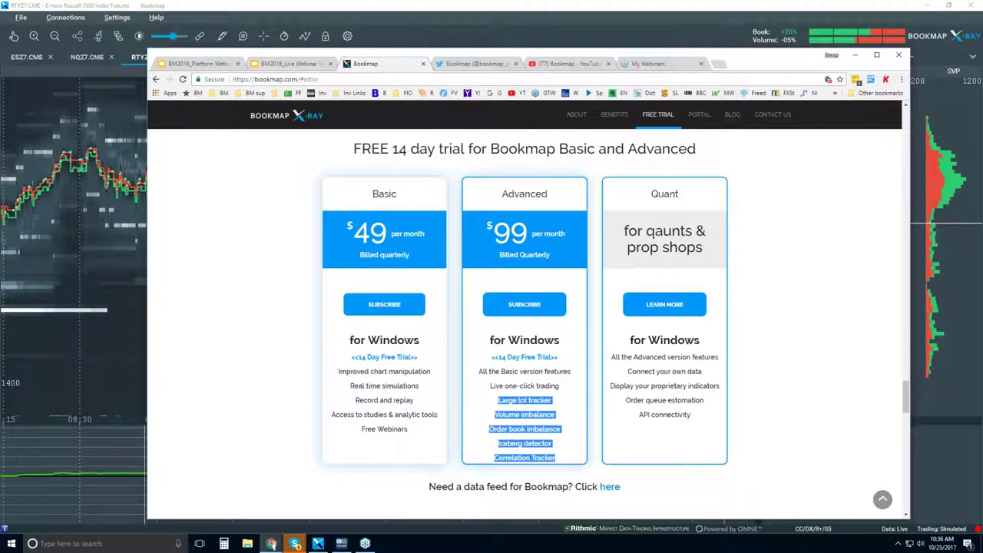
click(536, 414)
drag(499, 401, 550, 403)
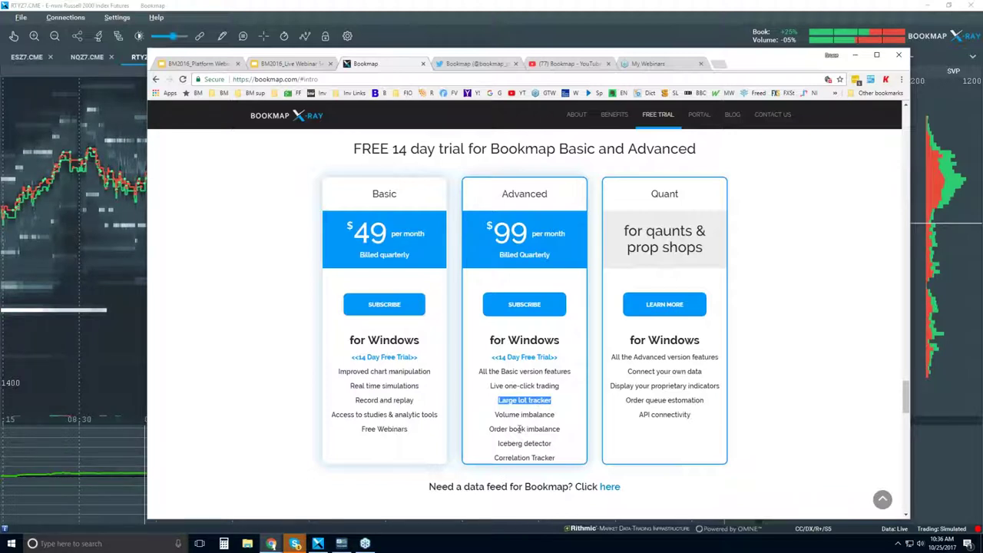
drag(499, 444, 550, 444)
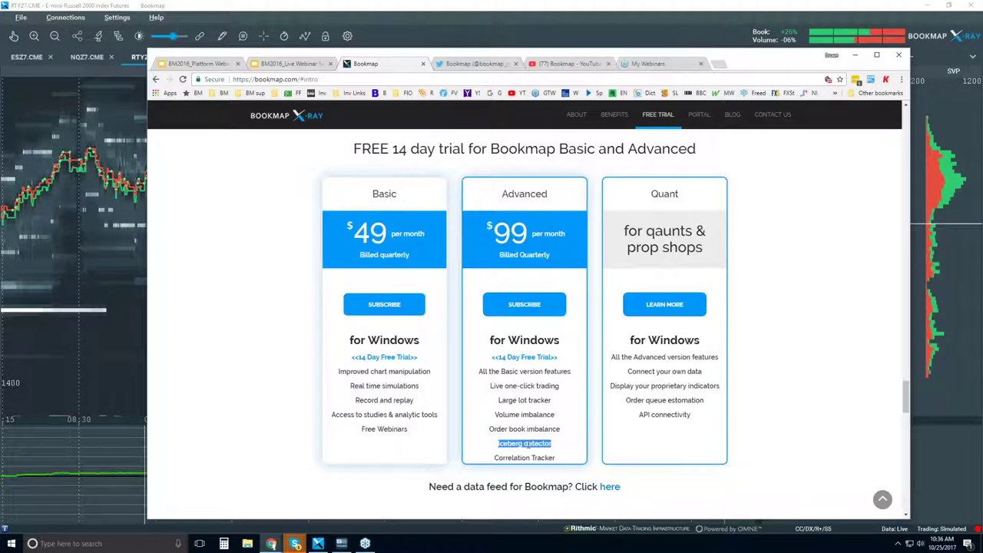
drag(494, 415, 530, 458)
click(531, 457)
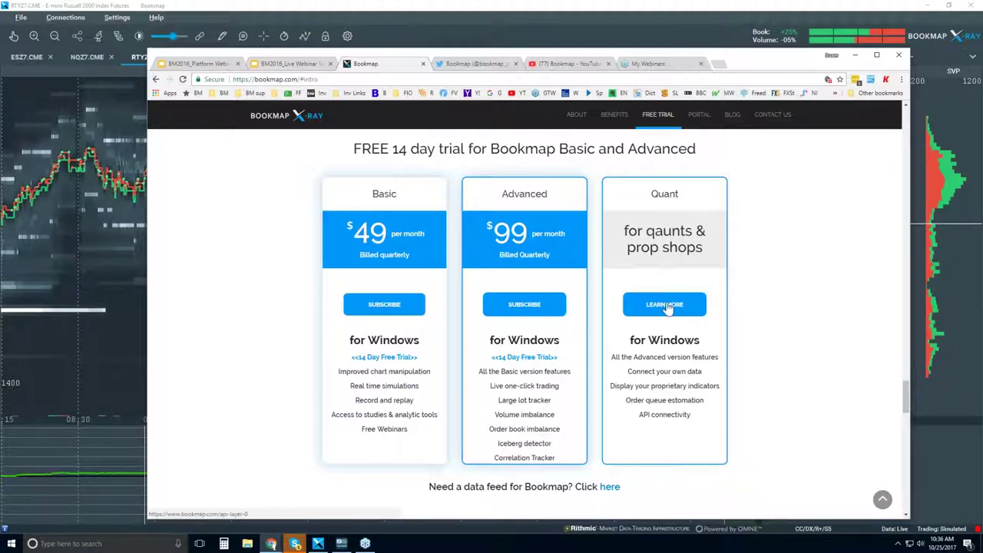
View Bookmap's Twitter page, then pause the YouTube channel's intro video and look through its playlists down to Selected Webinars.
click(476, 65)
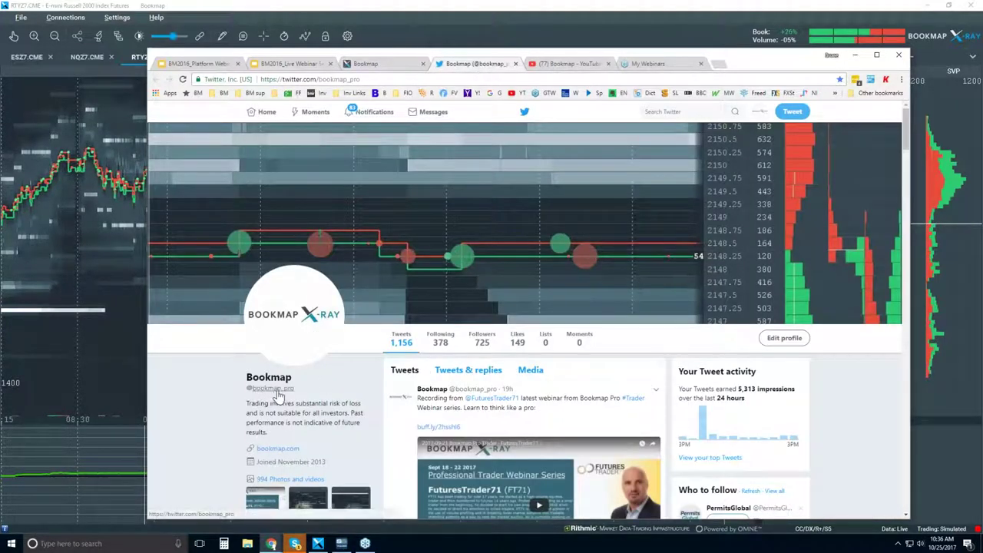
click(572, 64)
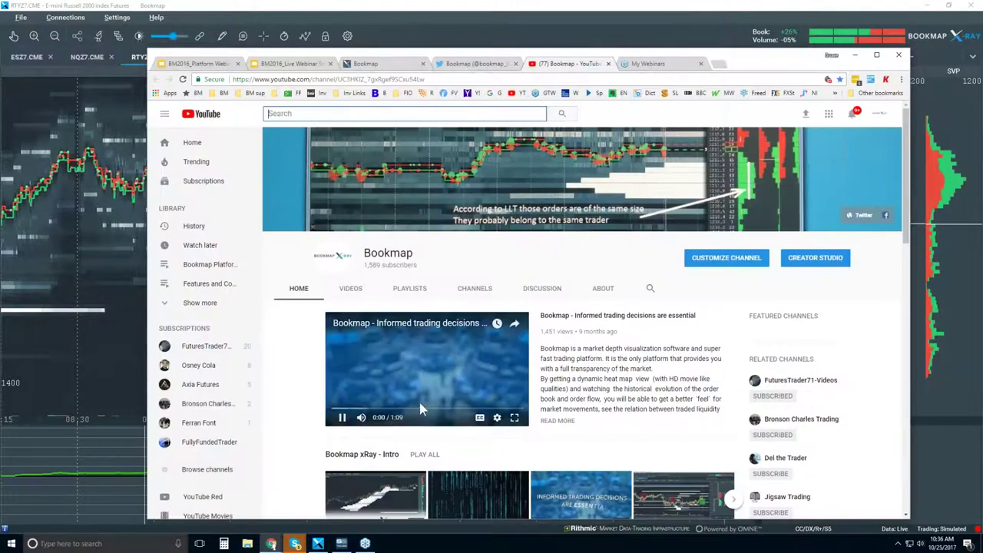
click(419, 402)
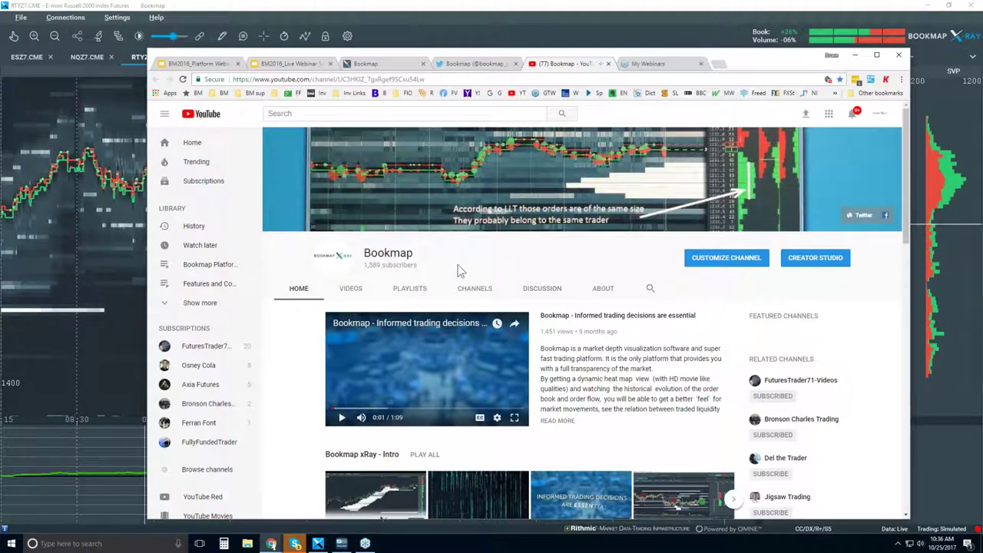
scroll(458, 270, down, 2)
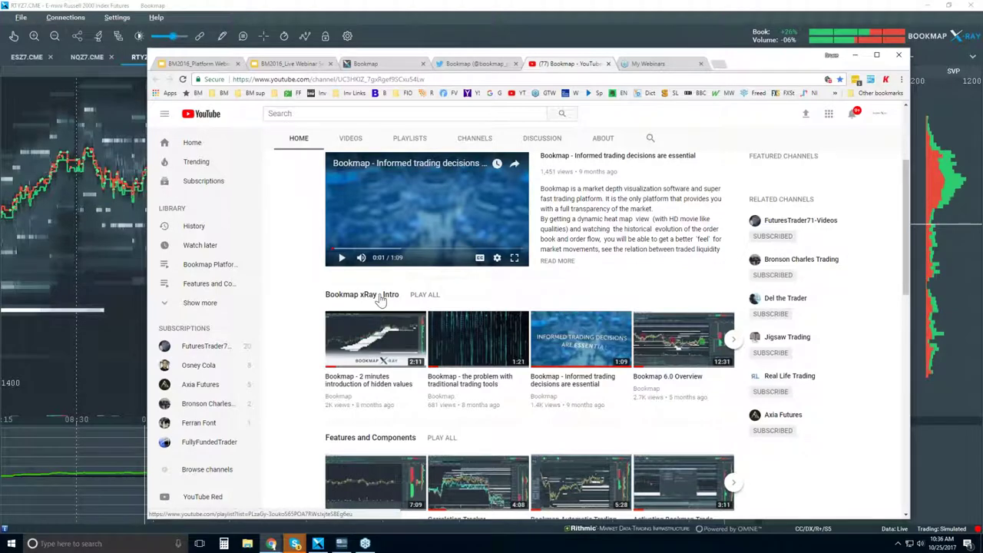
scroll(380, 300, down, 1)
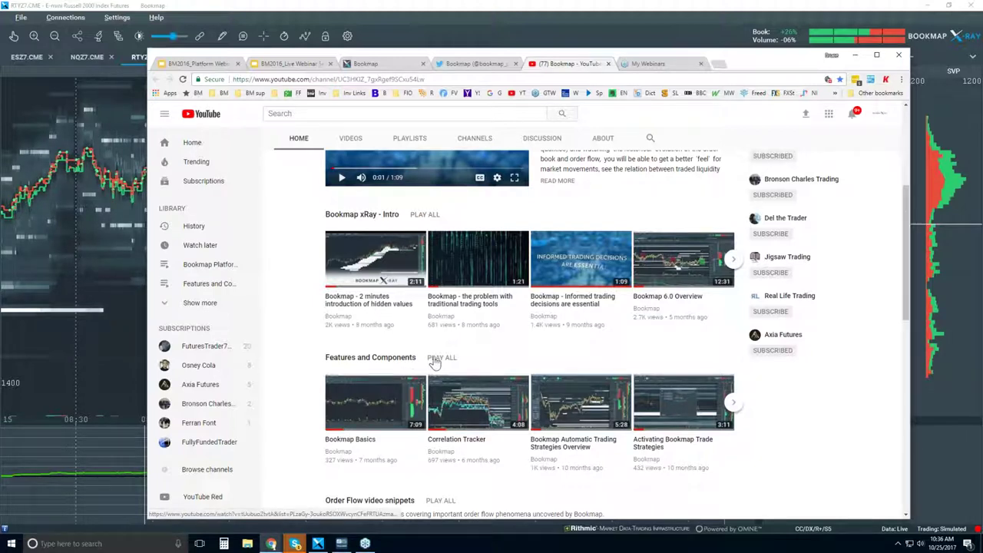
scroll(435, 362, down, 1)
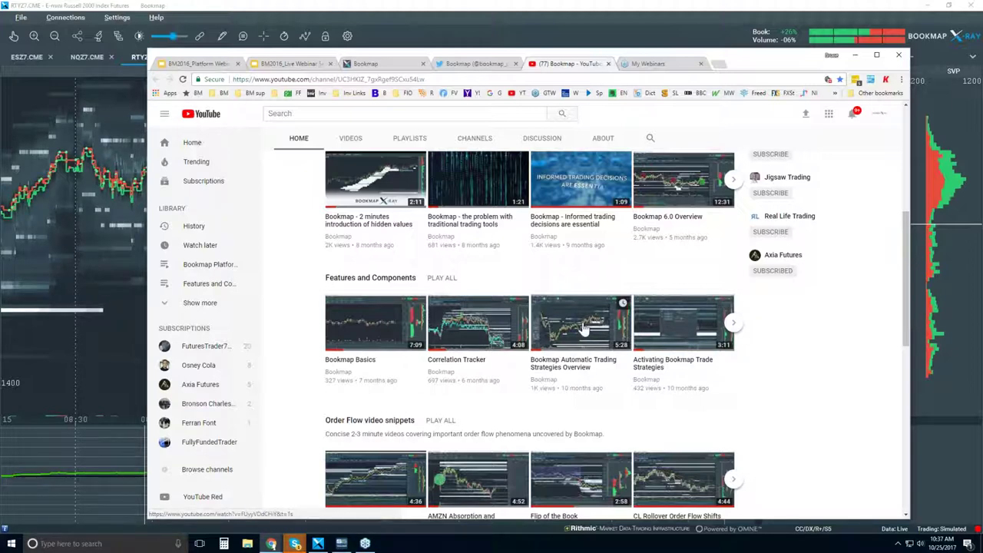
scroll(434, 332, down, 1)
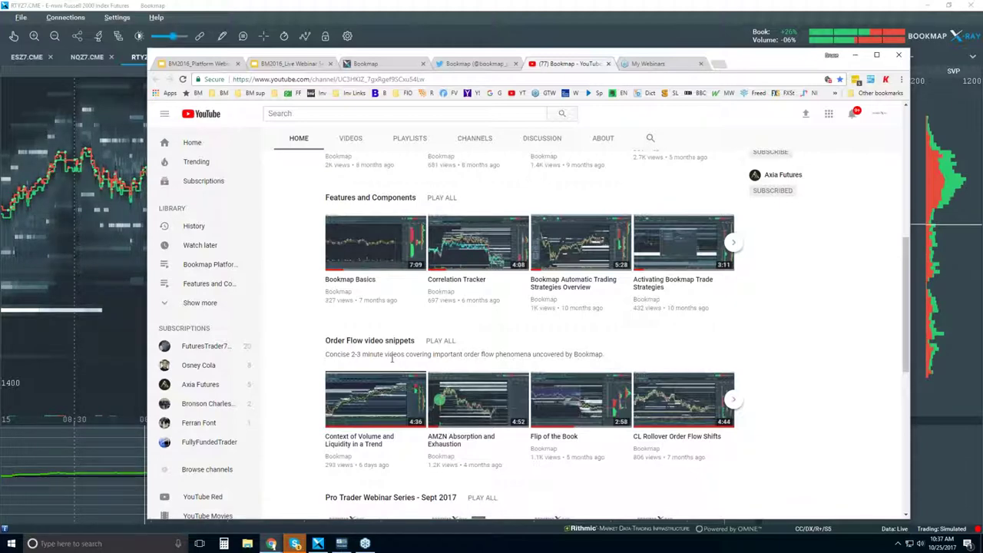
scroll(392, 357, down, 4)
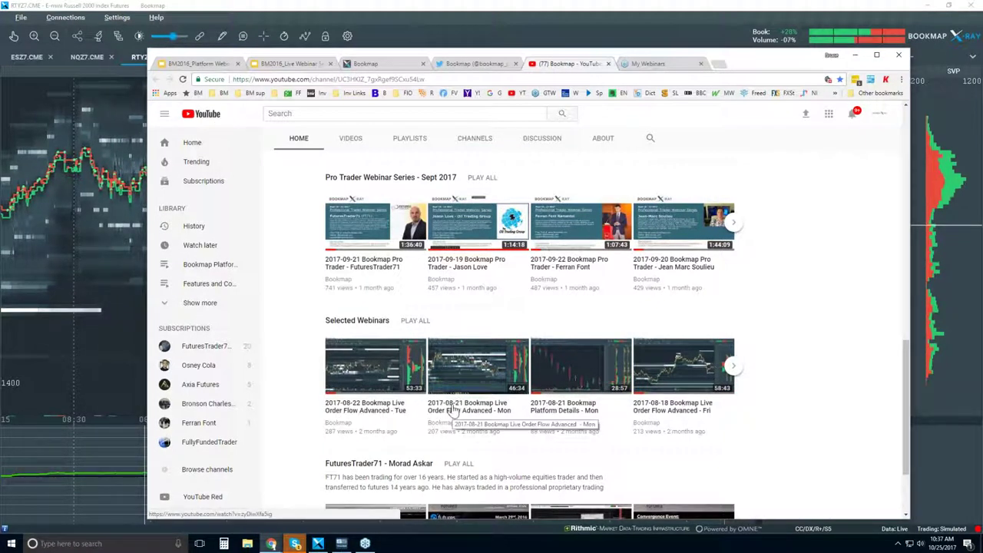
Switch to the Bookmap platform and show the CLZ7.NYMEX crude oil chart from about 09:15 to 10:45.
click(366, 11)
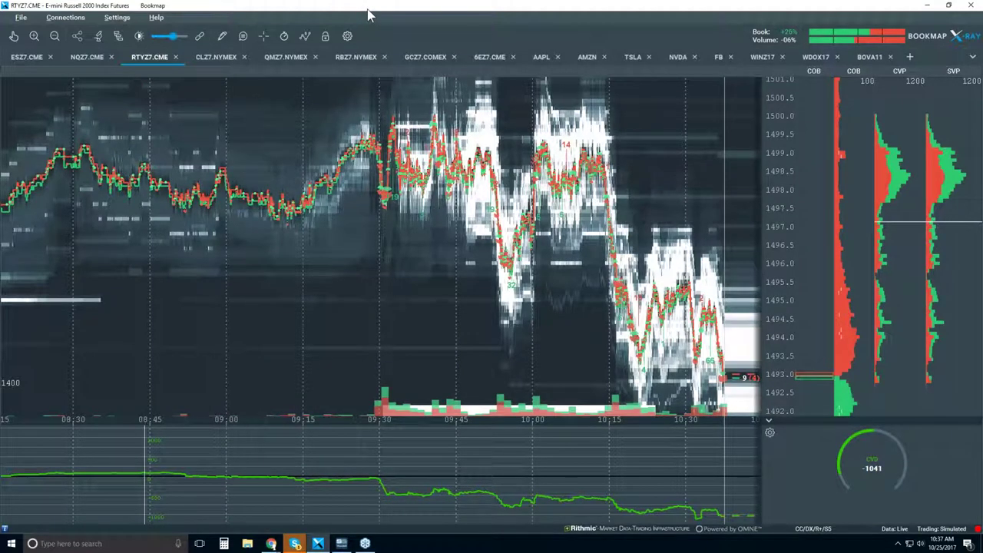
click(216, 60)
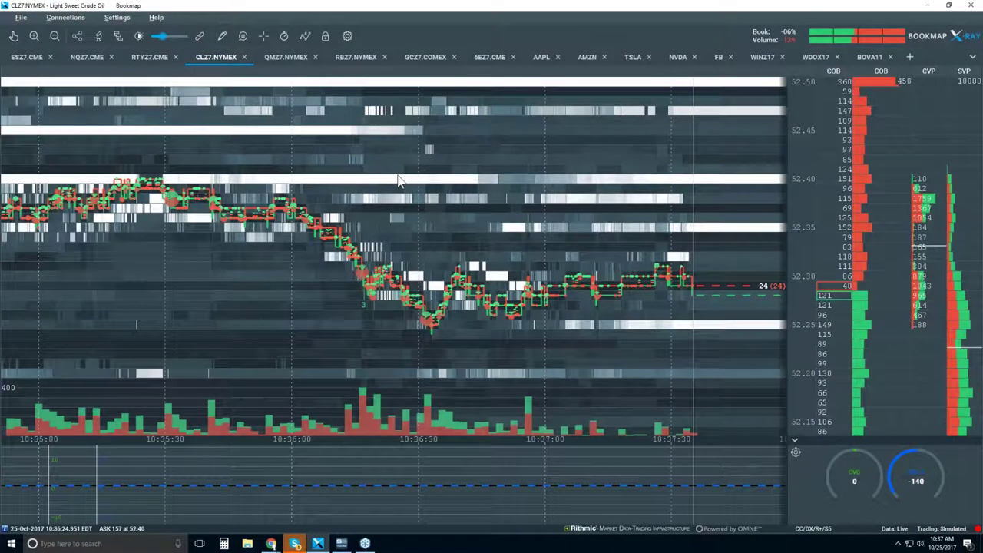
scroll(398, 181, down, 3)
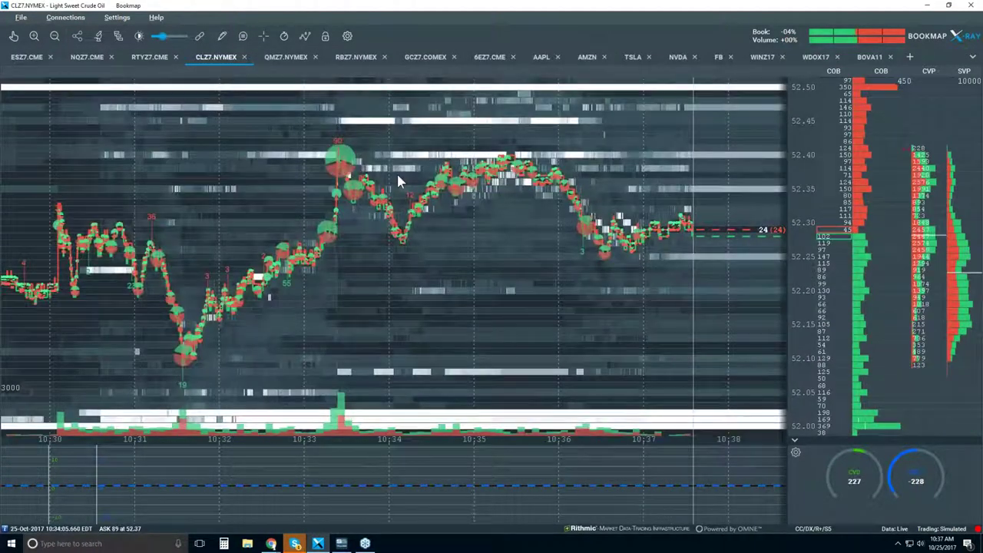
scroll(397, 182, down, 5)
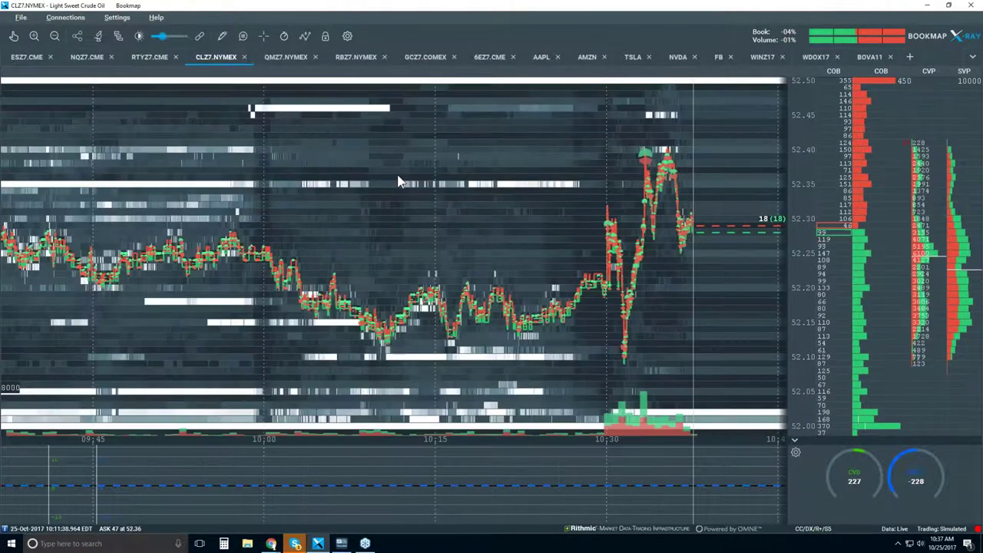
scroll(398, 181, down, 5)
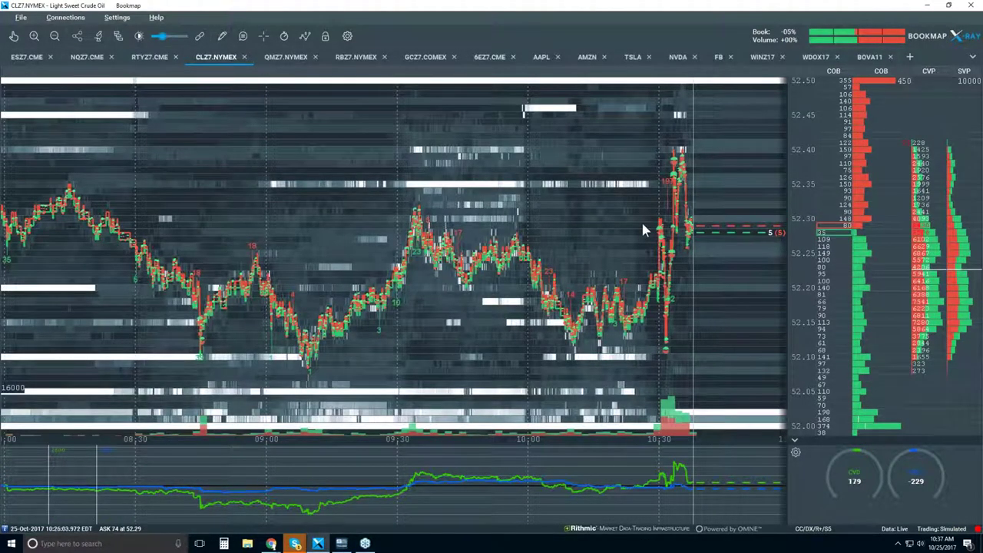
scroll(643, 225, up, 2)
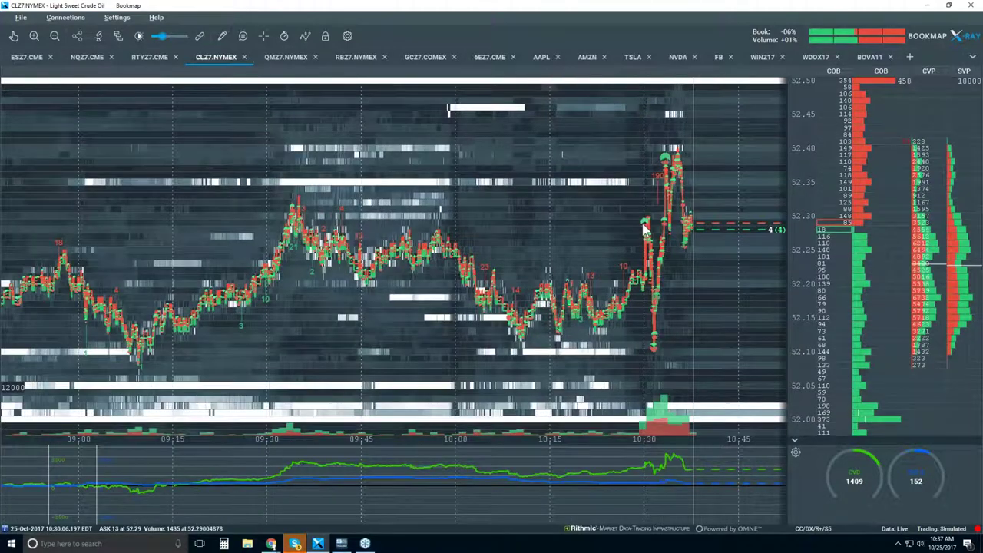
scroll(643, 224, up, 1)
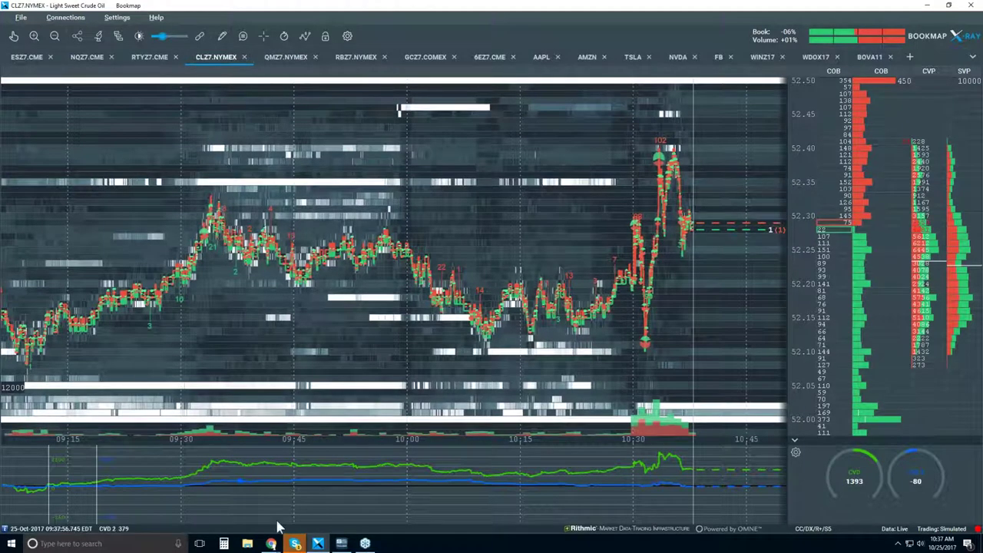
Switch to Chrome and open the Forex Factory calendar in a new tab to check the Crude Oil Inventories release.
mouse_move(271, 543)
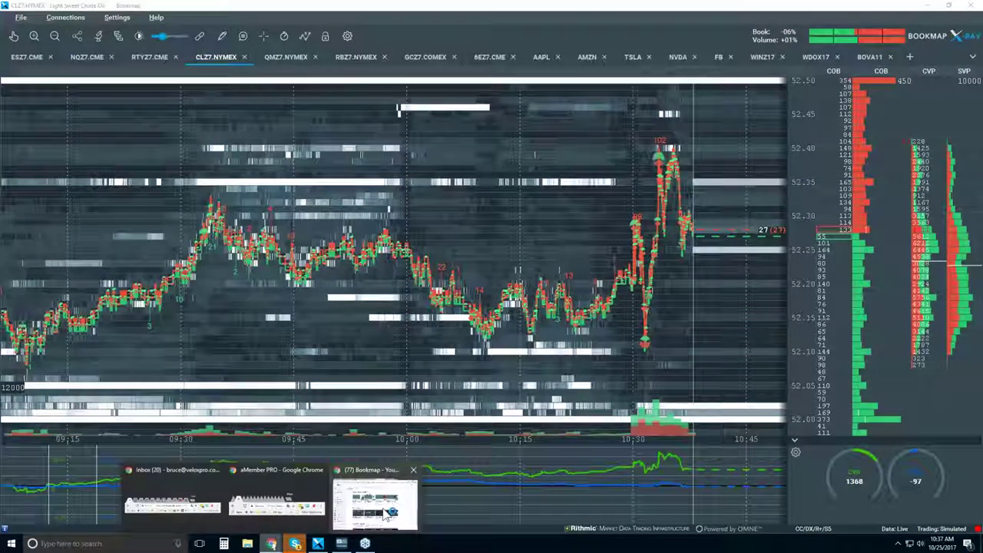
click(387, 513)
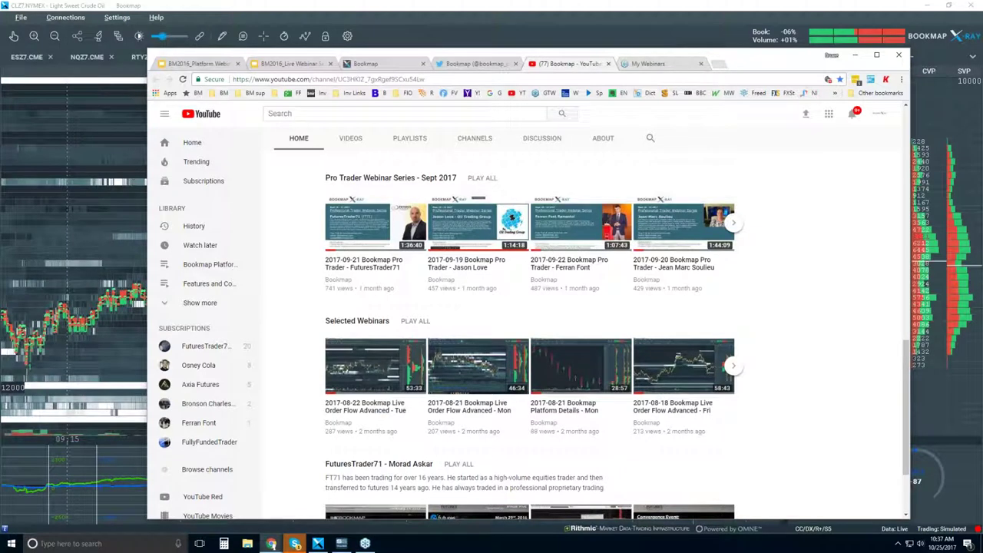
key(ctrl+t)
click(296, 93)
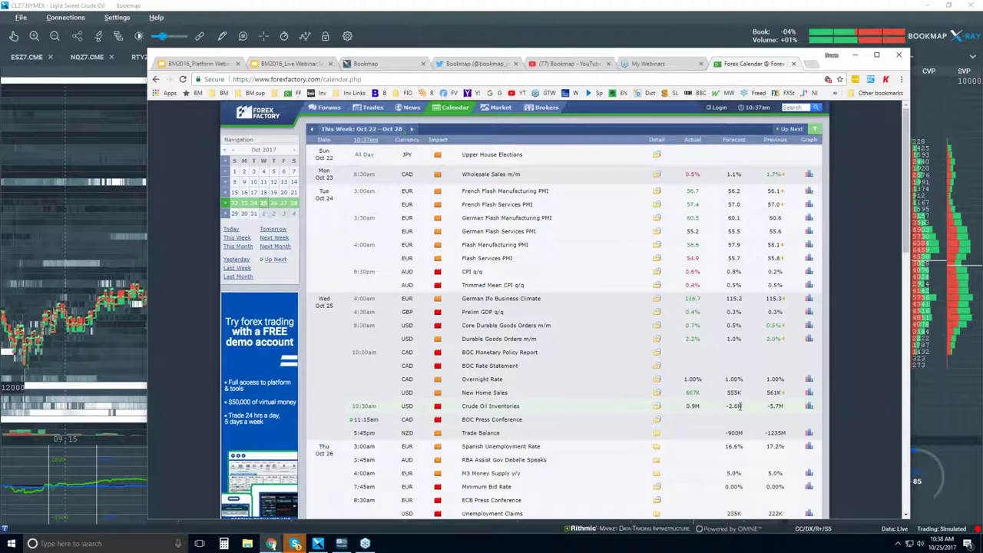
Return to Bookmap and examine the crude oil price action around the 10:30 inventory release more closely.
click(256, 8)
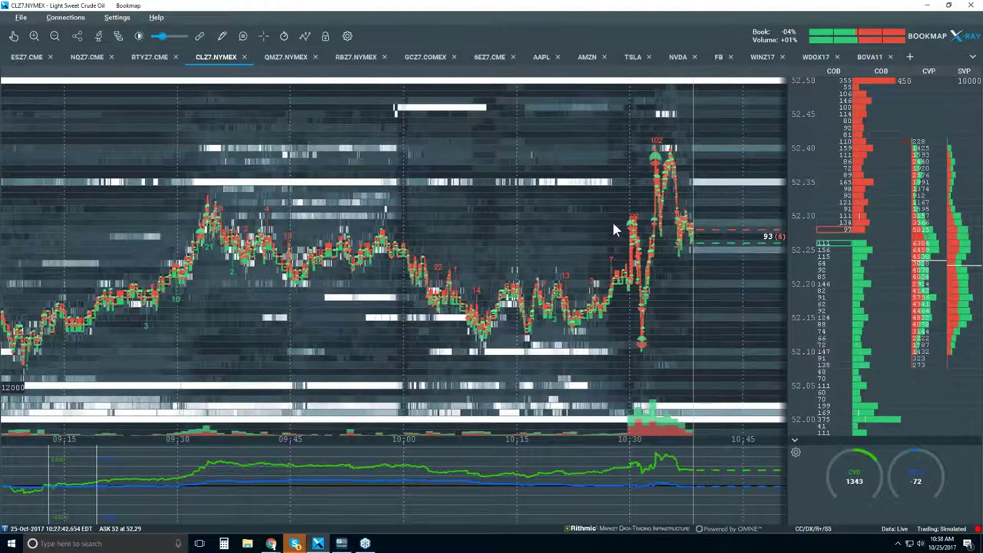
scroll(612, 221, up, 2)
scroll(613, 228, up, 1)
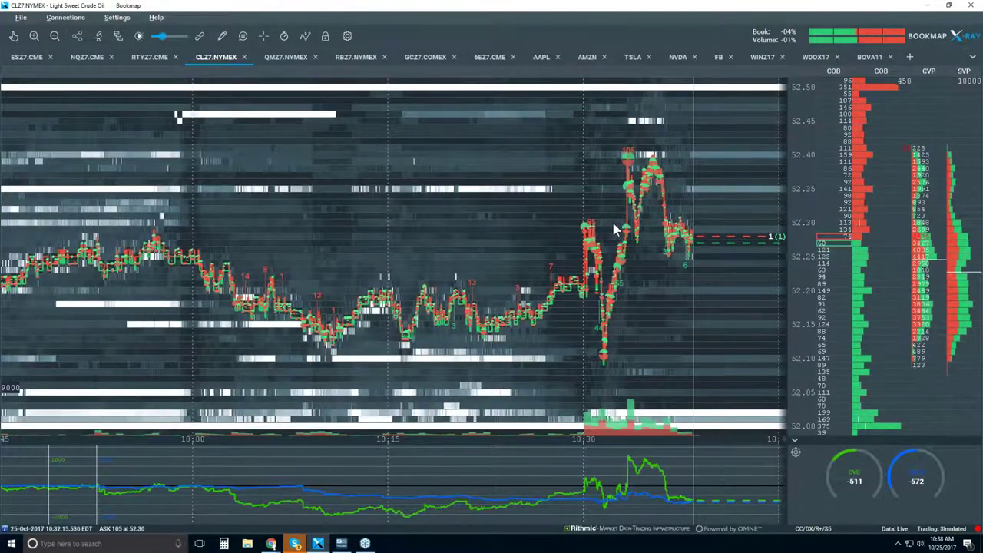
scroll(613, 228, up, 1)
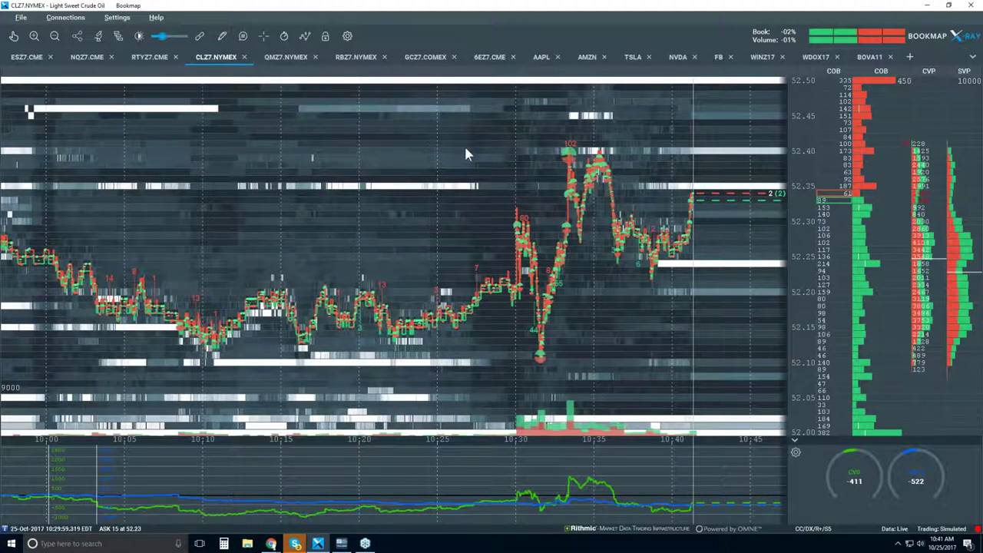
Show candlestick bars on the crude oil chart and turn off volume dots, best bid/ask, indicators, heatmap and extended display.
click(305, 42)
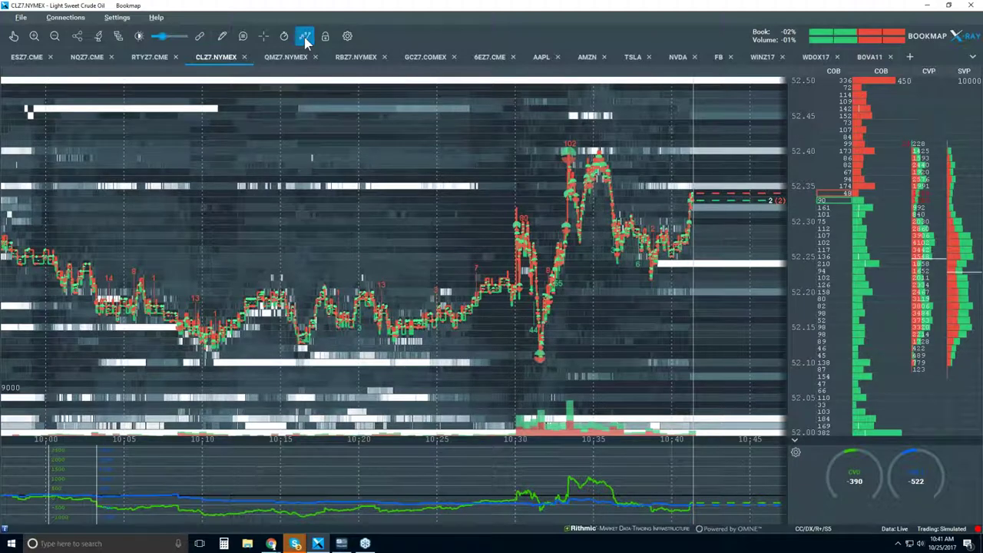
click(345, 77)
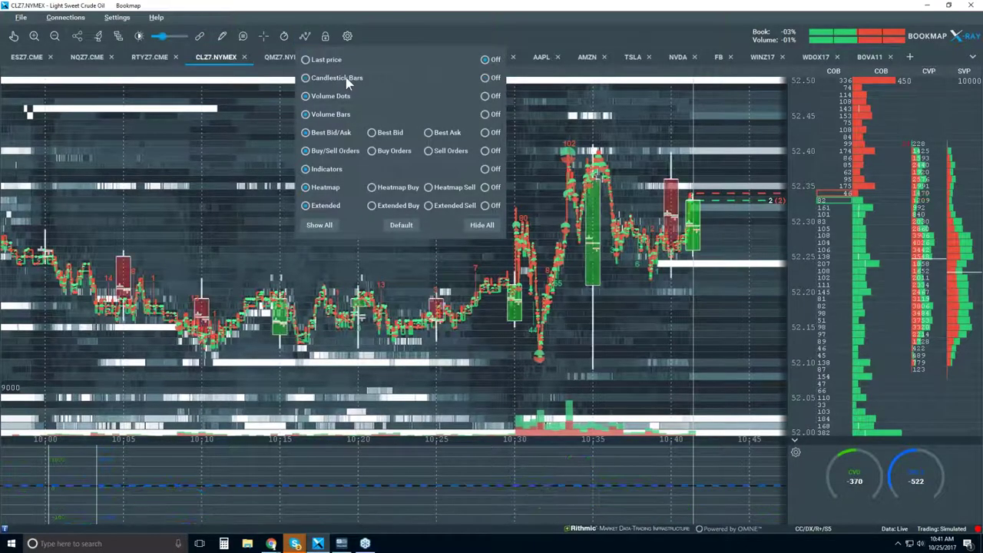
click(485, 96)
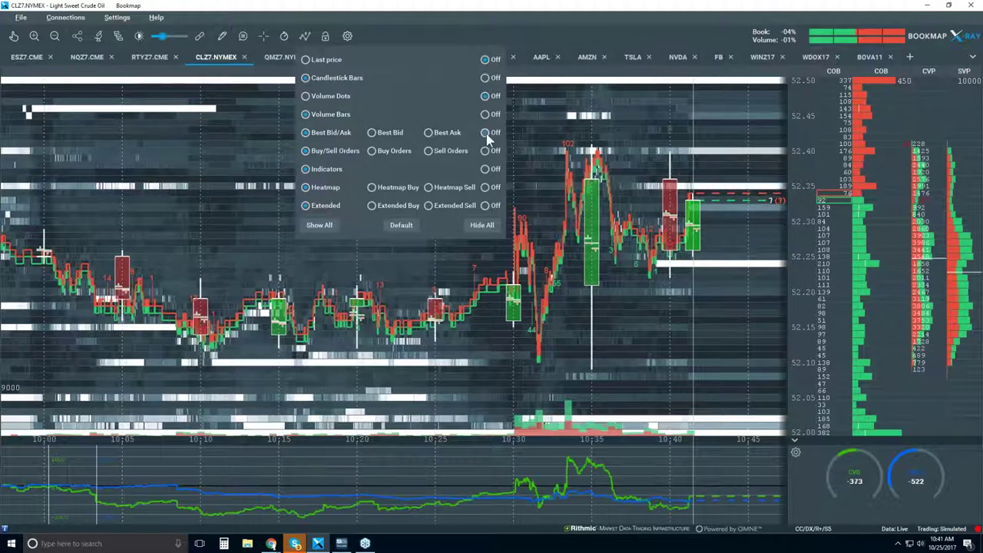
click(486, 132)
click(486, 186)
click(486, 205)
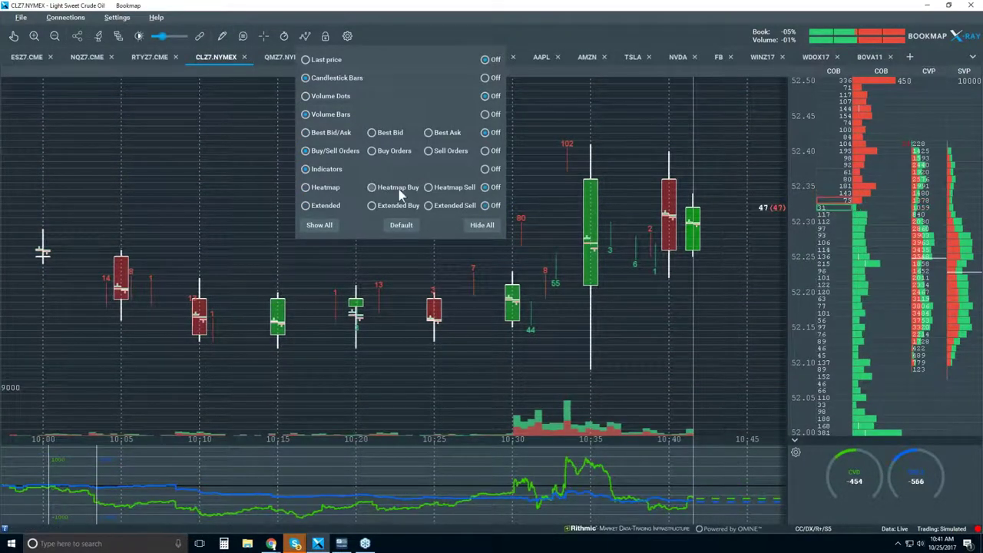
click(485, 169)
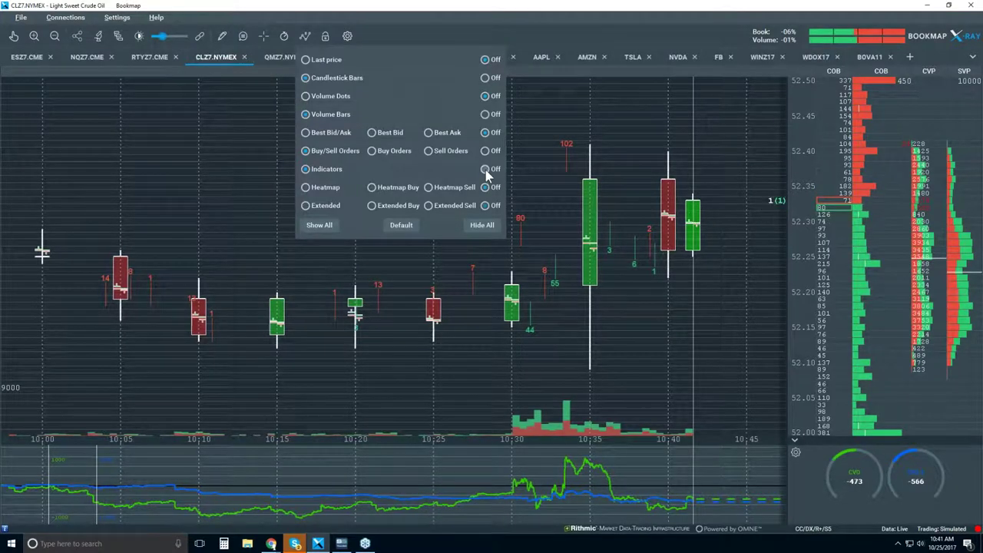
click(241, 158)
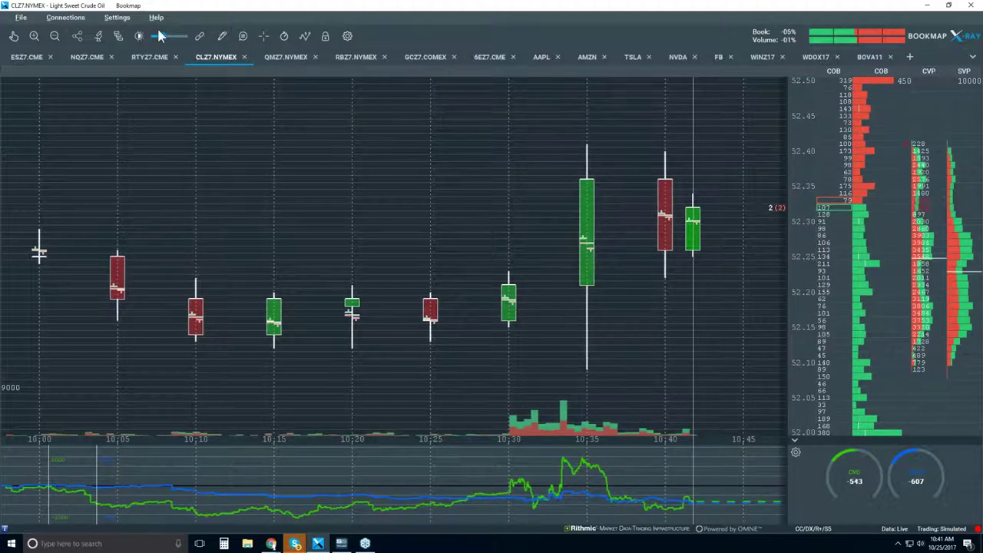
Disable the total VWAP and bid/ask VWAP display in the Candlesticks study configuration.
click(99, 35)
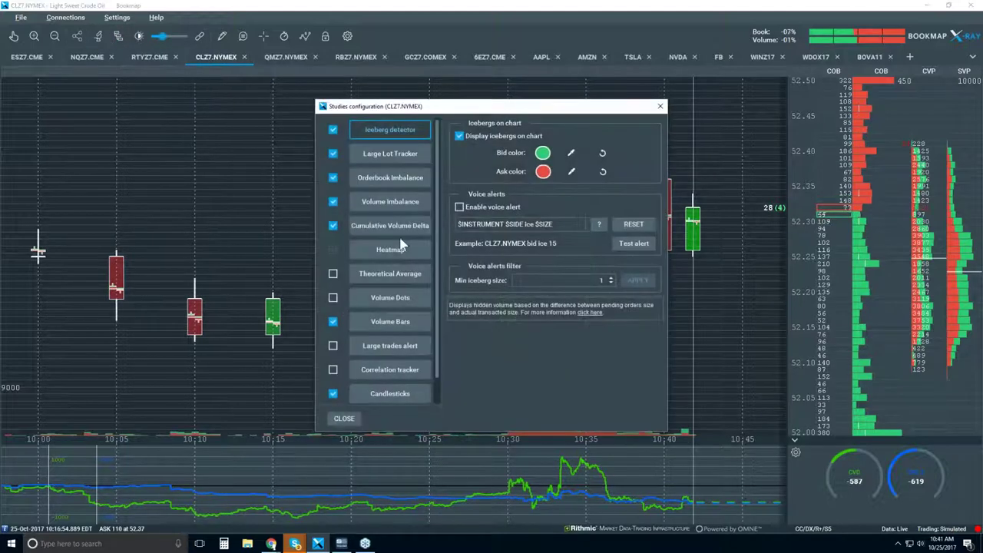
click(401, 392)
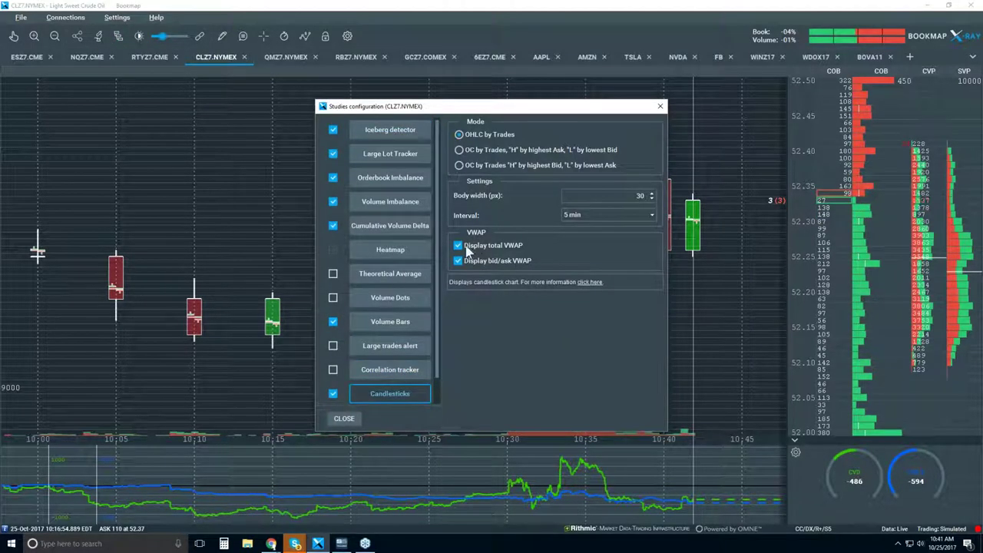
click(457, 260)
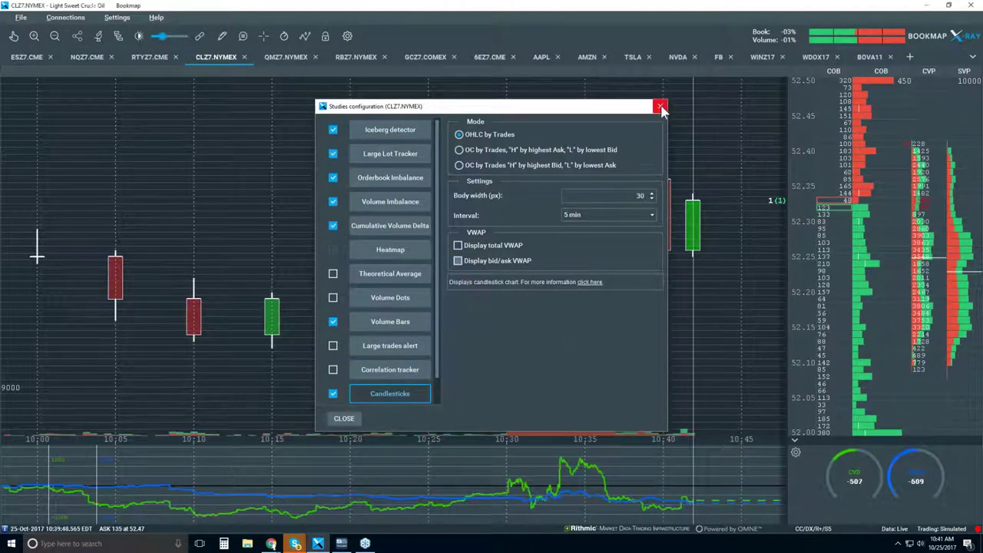
click(660, 106)
Show the candlesticks from about 08:00 to 11:00 and hide the indicator pane beneath the chart.
scroll(490, 220, down, 2)
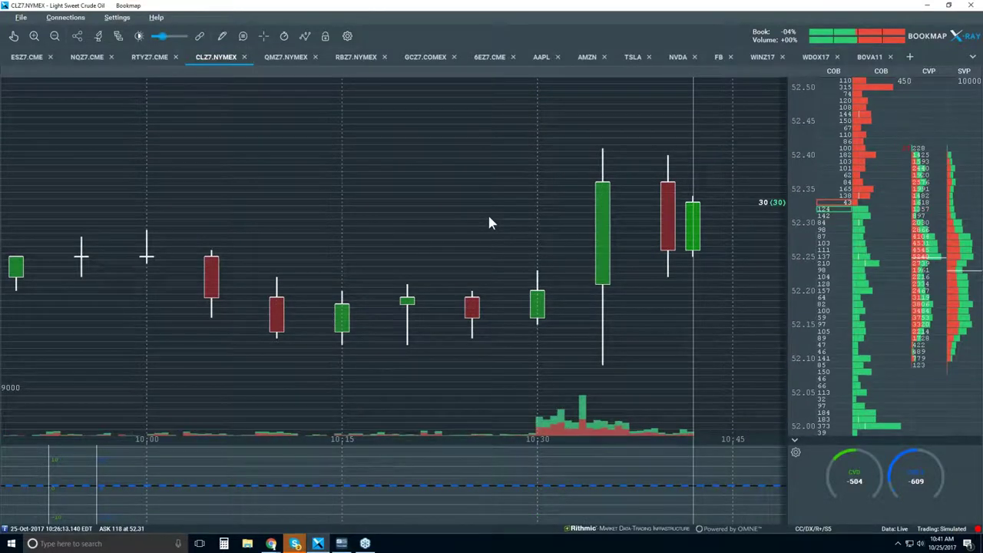
scroll(489, 220, down, 2)
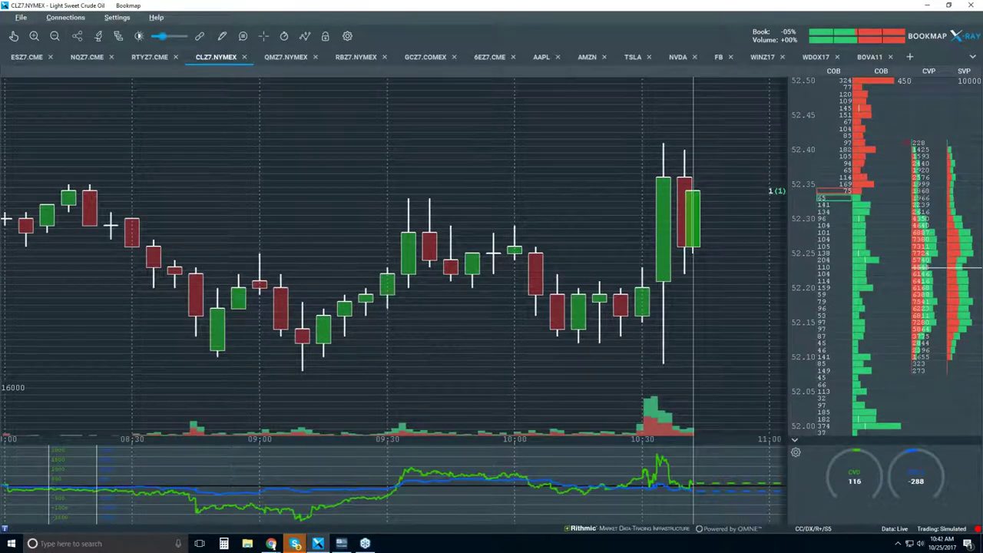
click(796, 443)
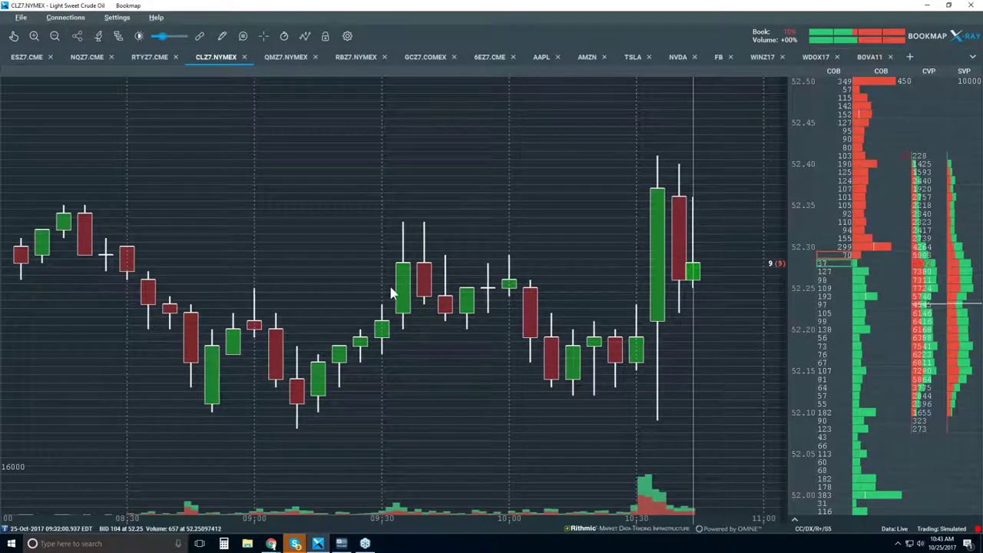
Display the Best Bid/Ask lines together with the candlestick bars.
click(305, 37)
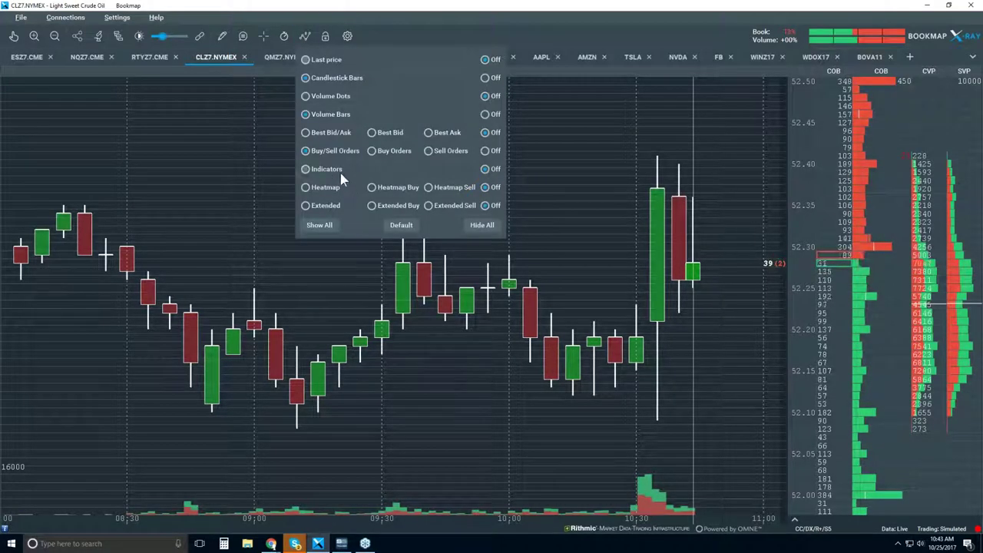
click(308, 132)
click(549, 171)
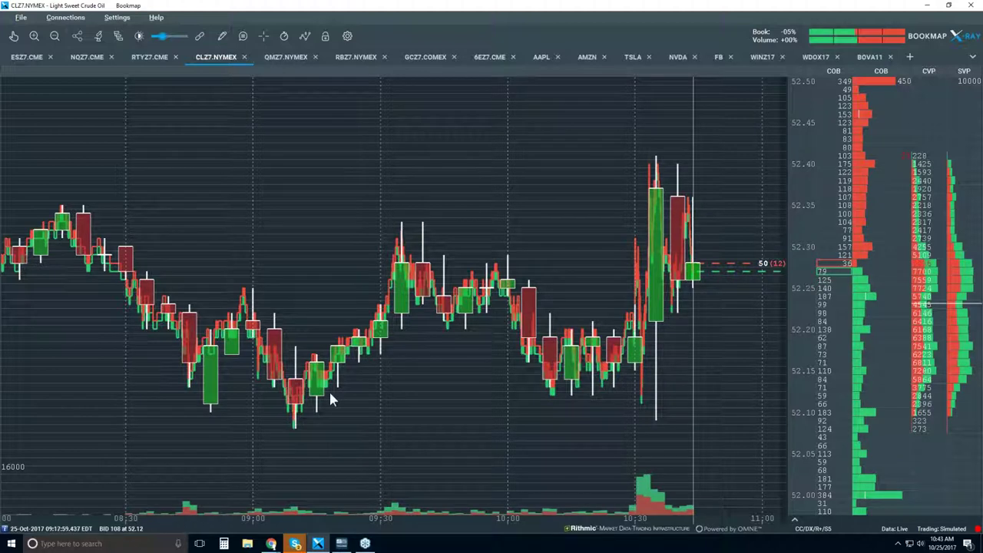
Examine how the best bid and ask lines move within the candles around 09:10.
click(13, 36)
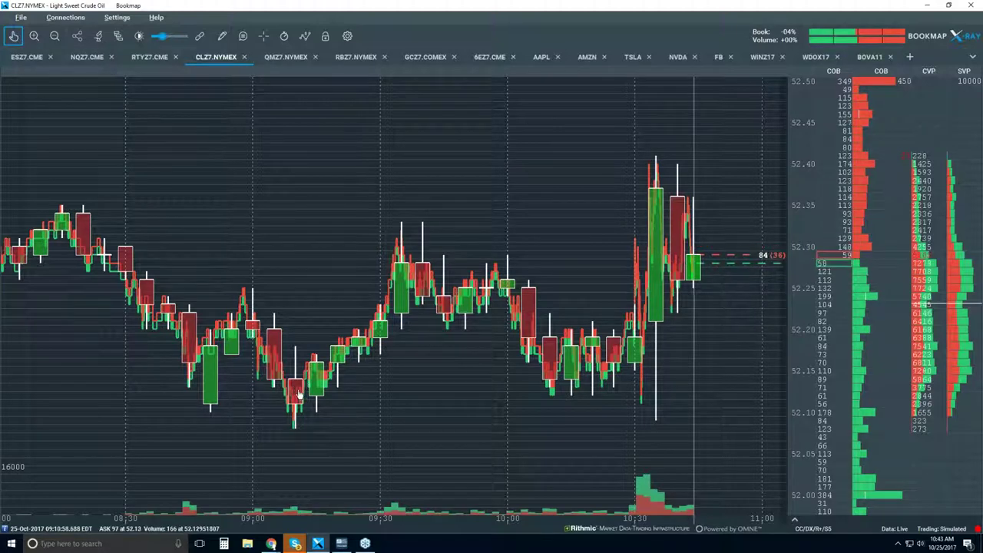
scroll(294, 384, up, 2)
scroll(294, 367, up, 5)
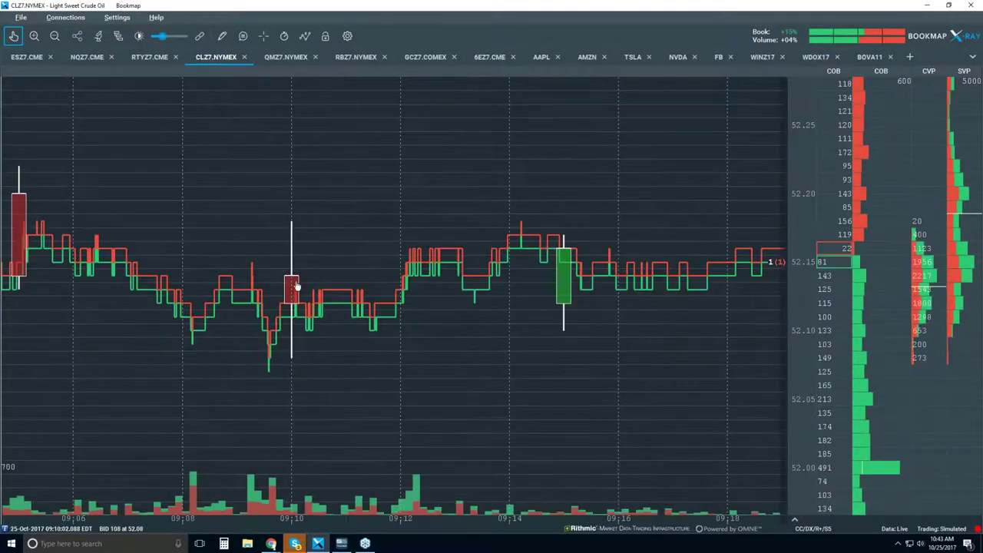
scroll(359, 230, down, 2)
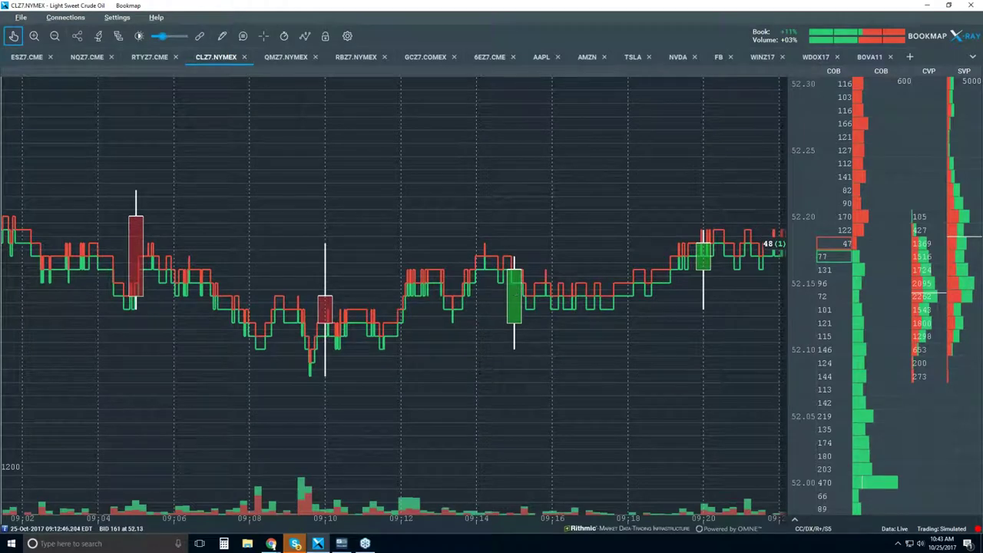
scroll(507, 321, left, 2)
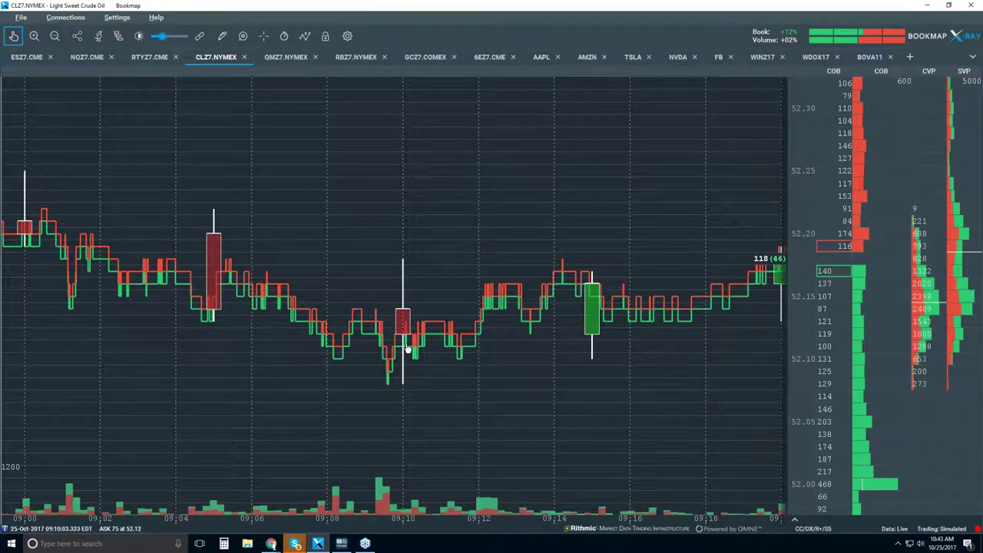
drag(507, 325, 464, 329)
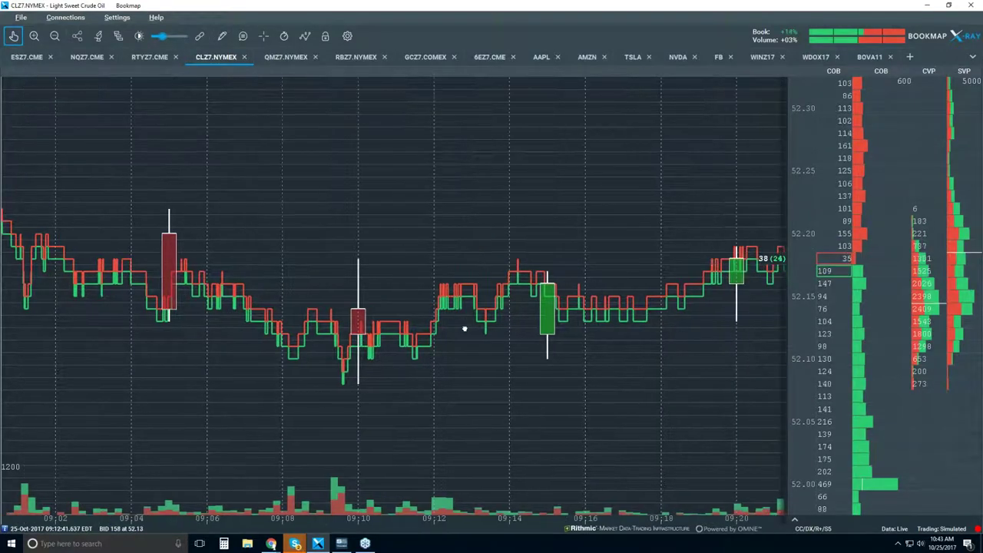
scroll(490, 346, down, 2)
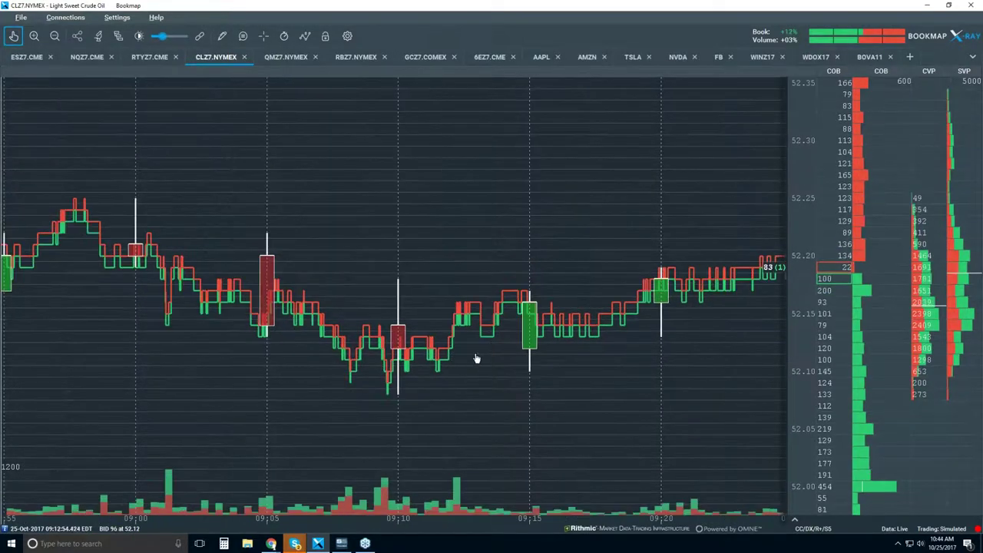
scroll(476, 359, down, 2)
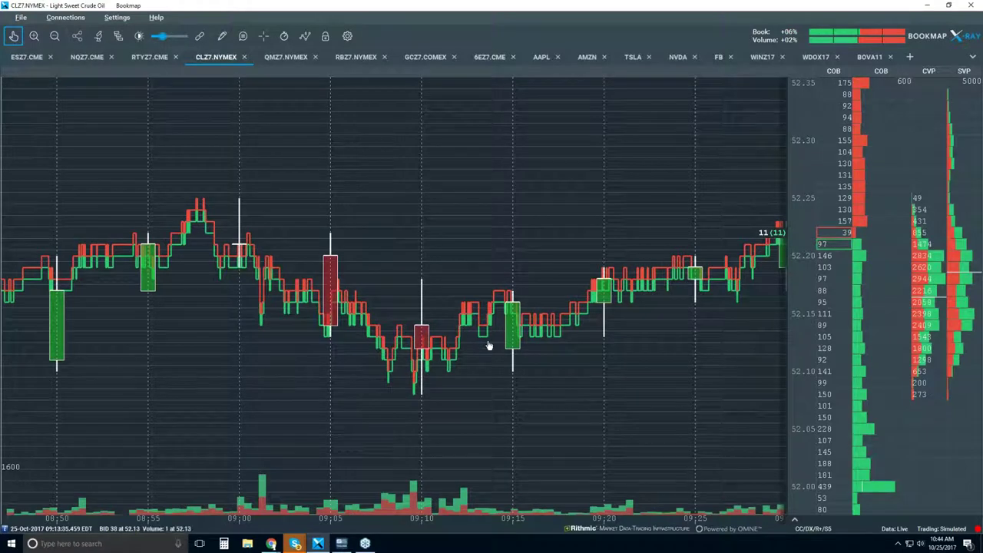
Draw a horizontal line across the chart at about 52.13, near the lows around 09:10.
click(222, 37)
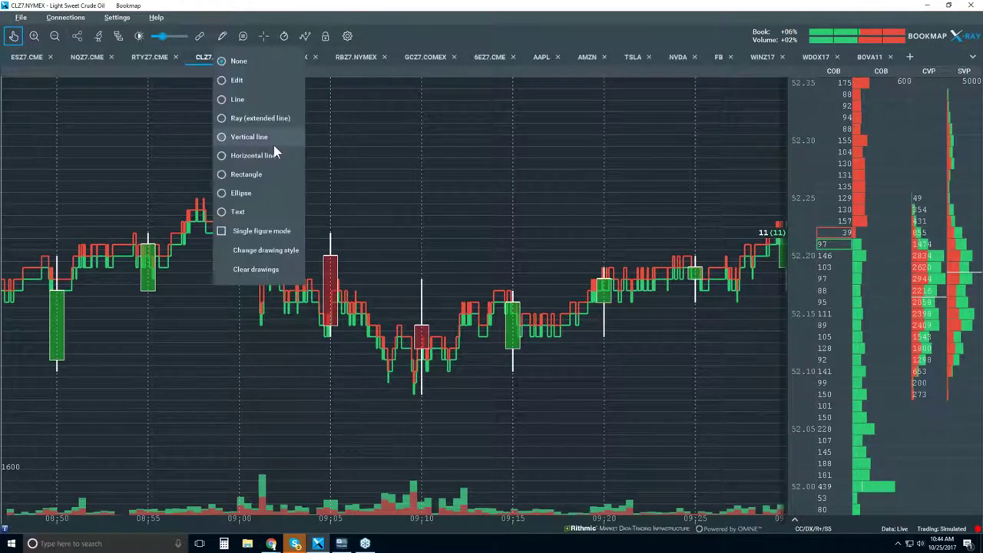
click(253, 156)
click(468, 335)
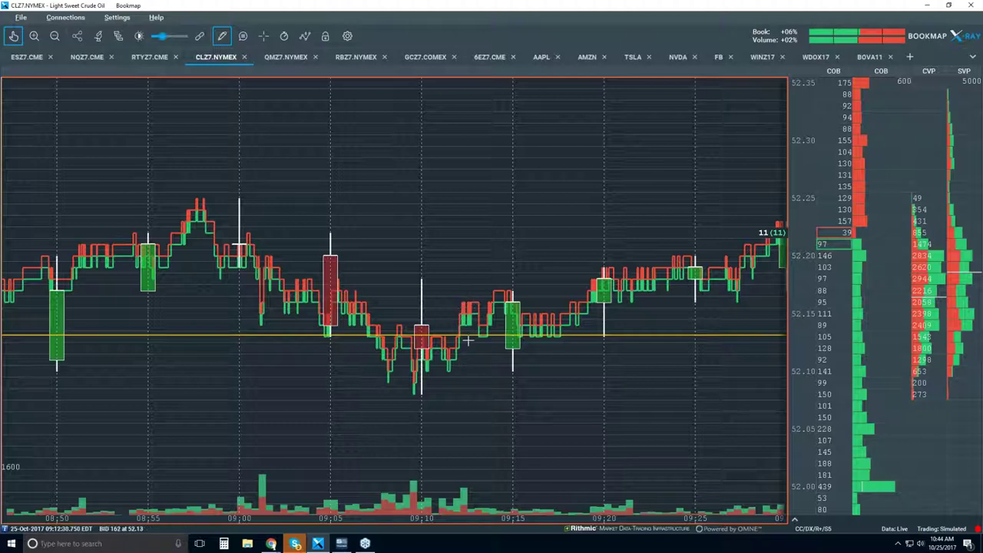
click(224, 37)
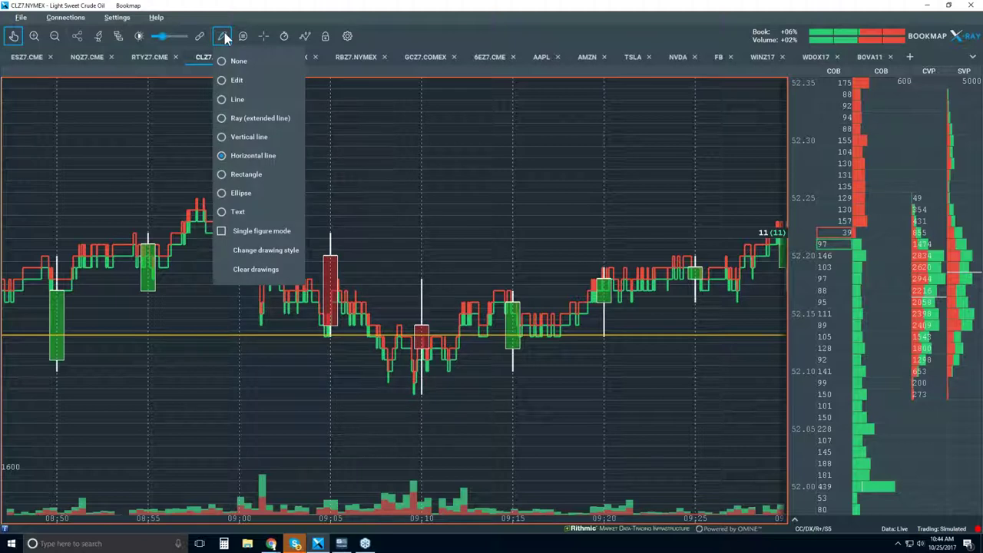
click(225, 37)
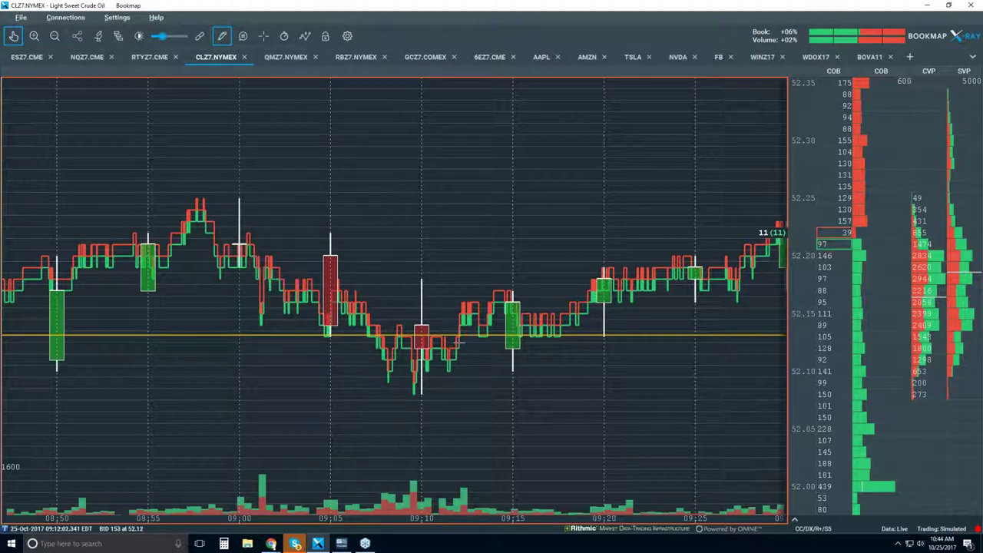
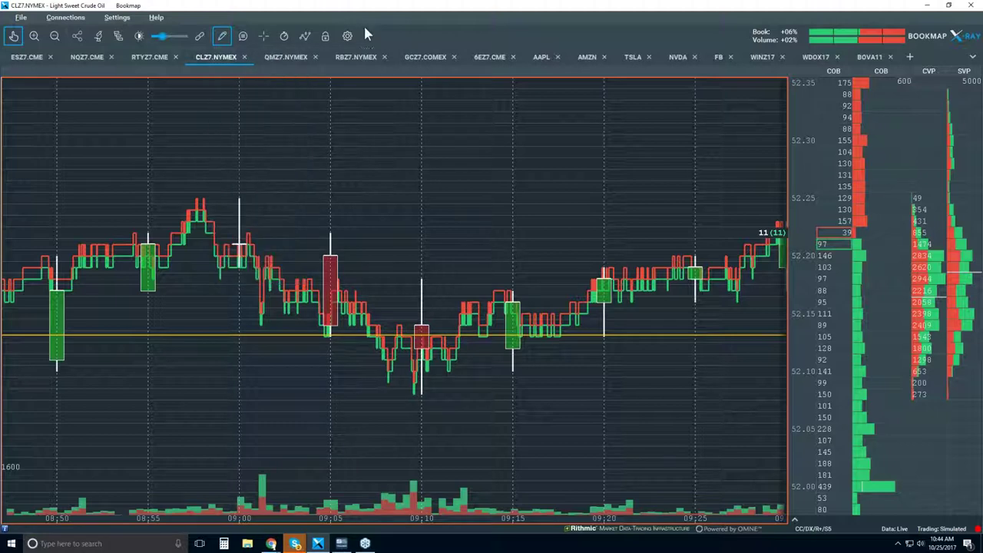
Set the drawing tool to None and leave the Trade Control Panel hidden.
click(325, 36)
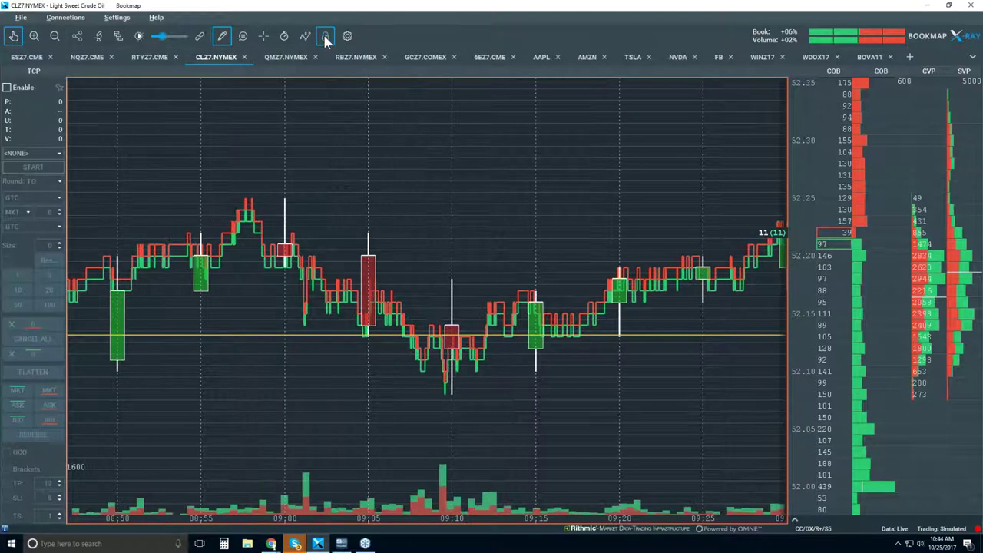
click(222, 36)
click(246, 61)
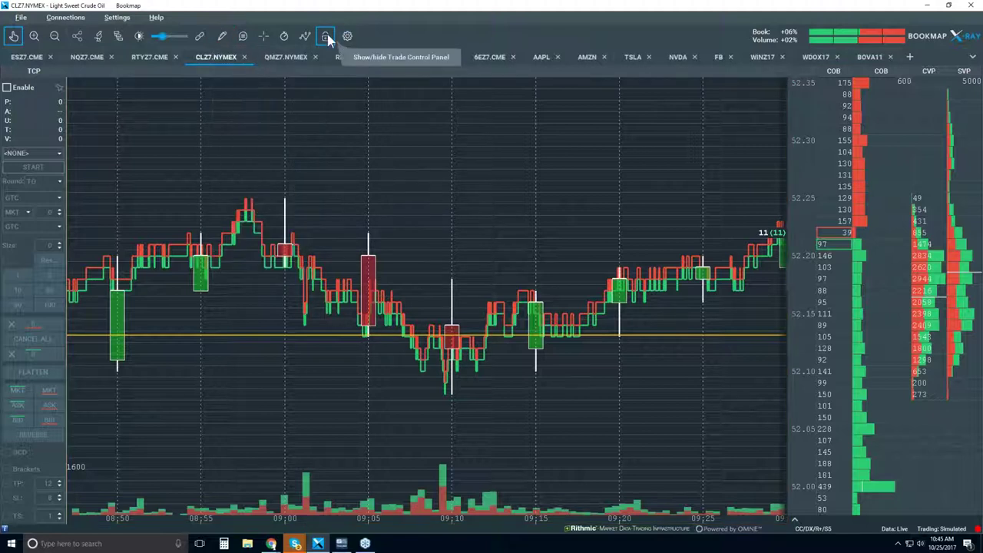
click(325, 37)
Turn on volume dots for the chart and review the Volume Dots study settings, including the pie display type.
click(305, 36)
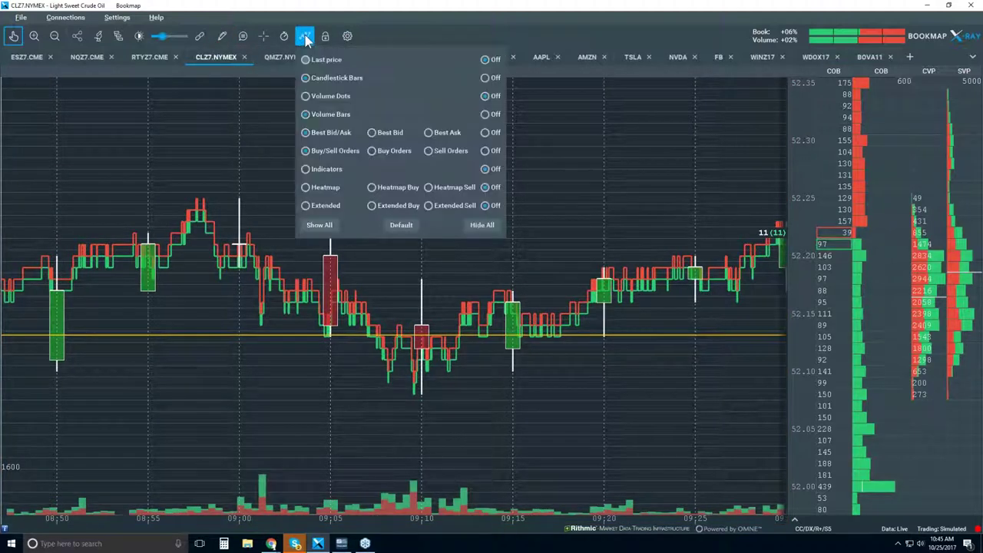
click(334, 96)
click(555, 151)
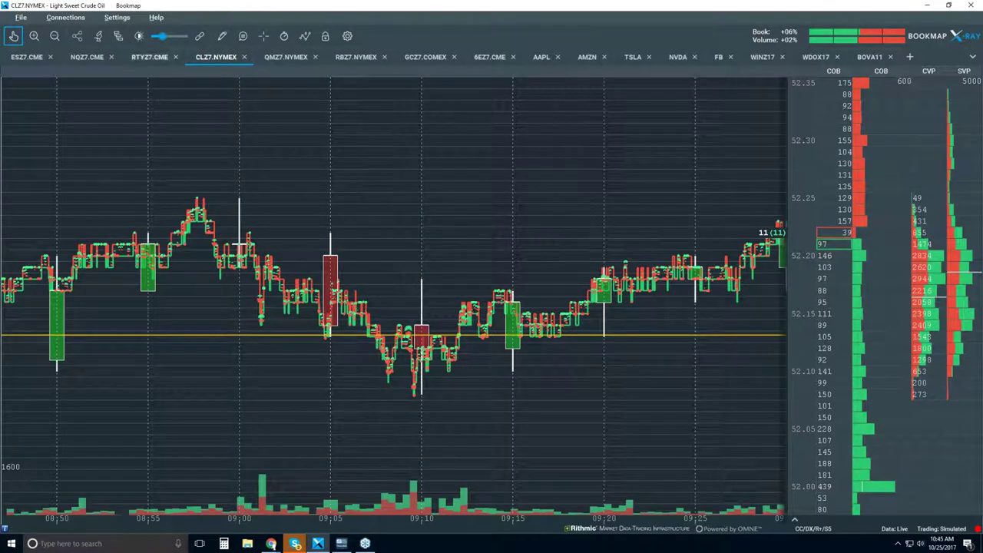
click(98, 36)
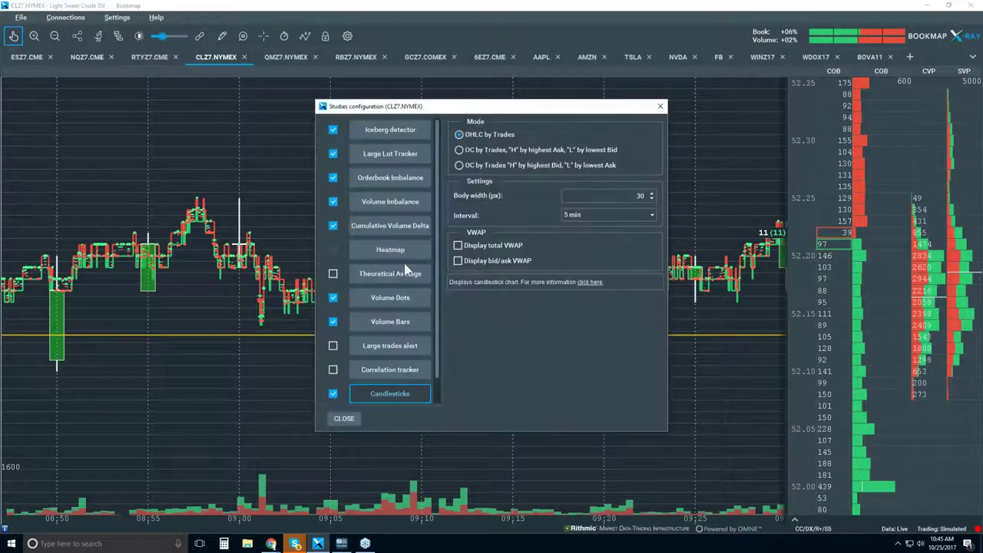
click(407, 299)
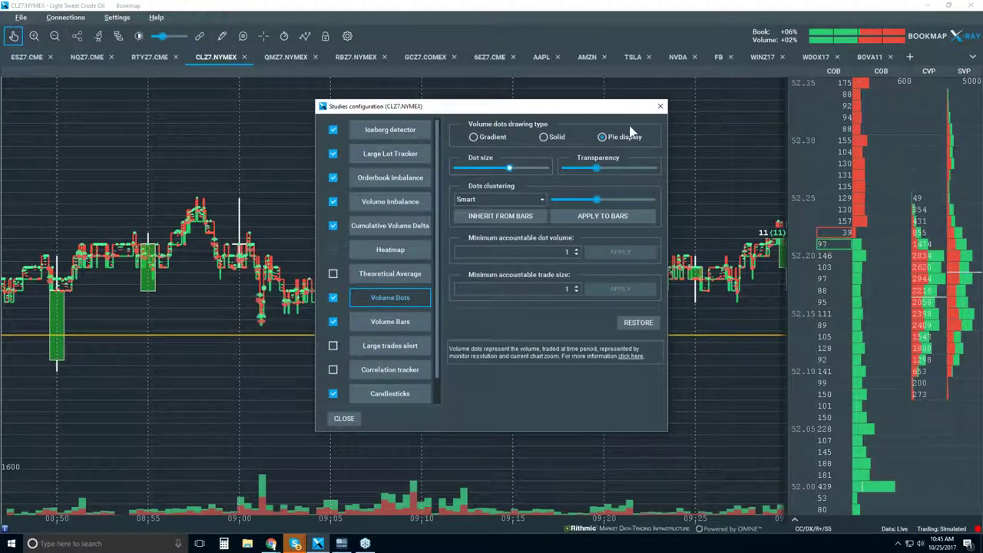
click(660, 106)
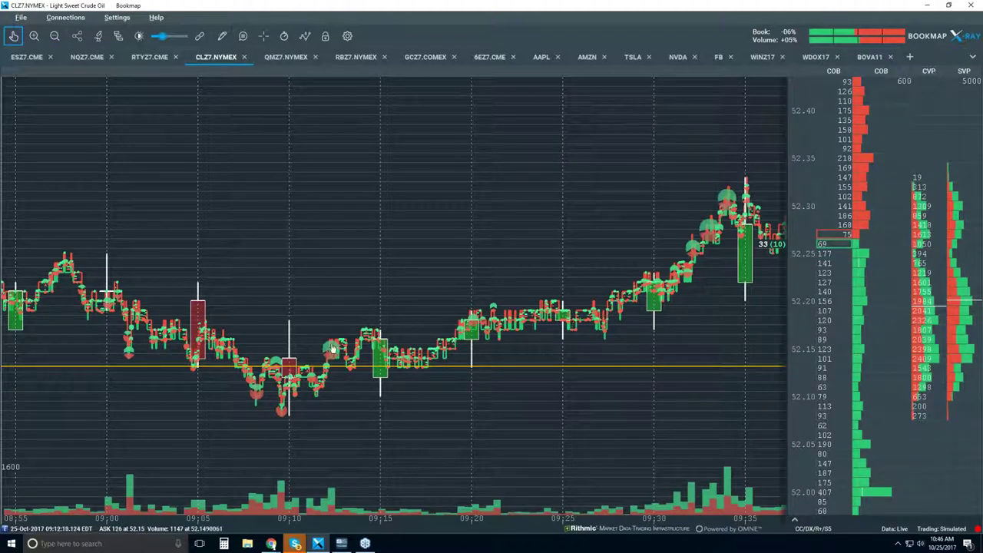
Examine the individual volume dots around 09:12:10 to 09:12:20, just above the horizontal line.
scroll(334, 345, up, 3)
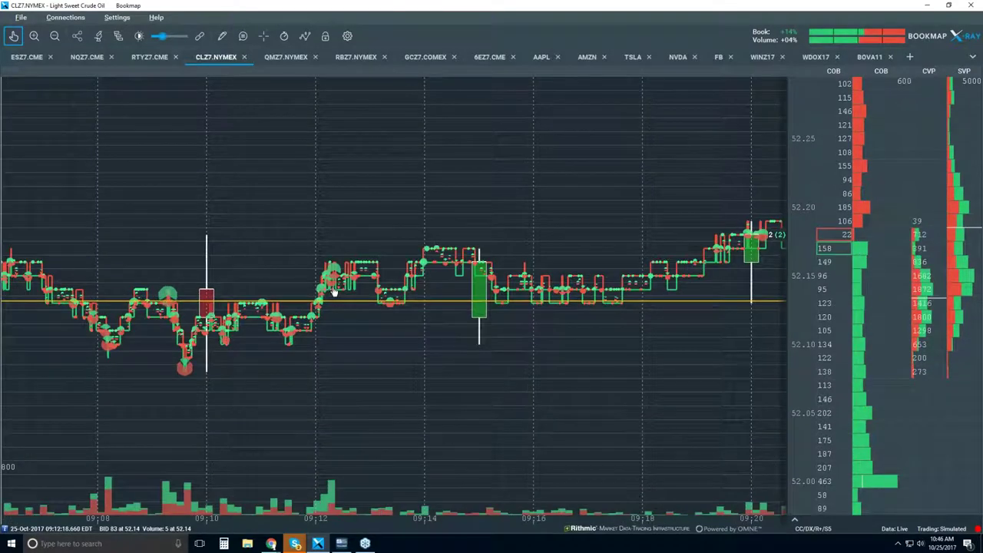
scroll(338, 297, up, 2)
scroll(316, 277, up, 1)
scroll(317, 274, up, 2)
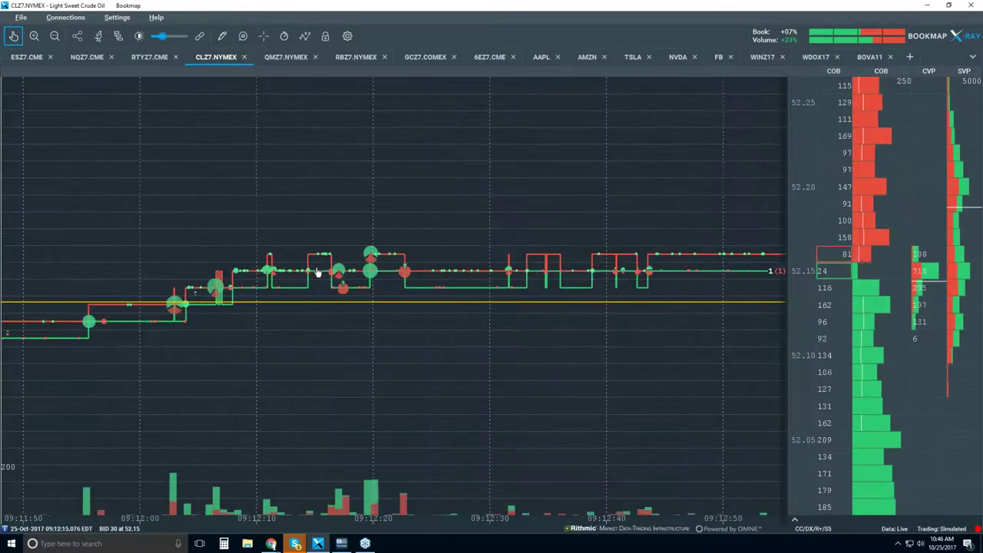
Examine the volume dot at about 09:12:17 near 52.15 closely enough to separate it into its individual trades.
scroll(350, 291, up, 1)
scroll(350, 294, up, 1)
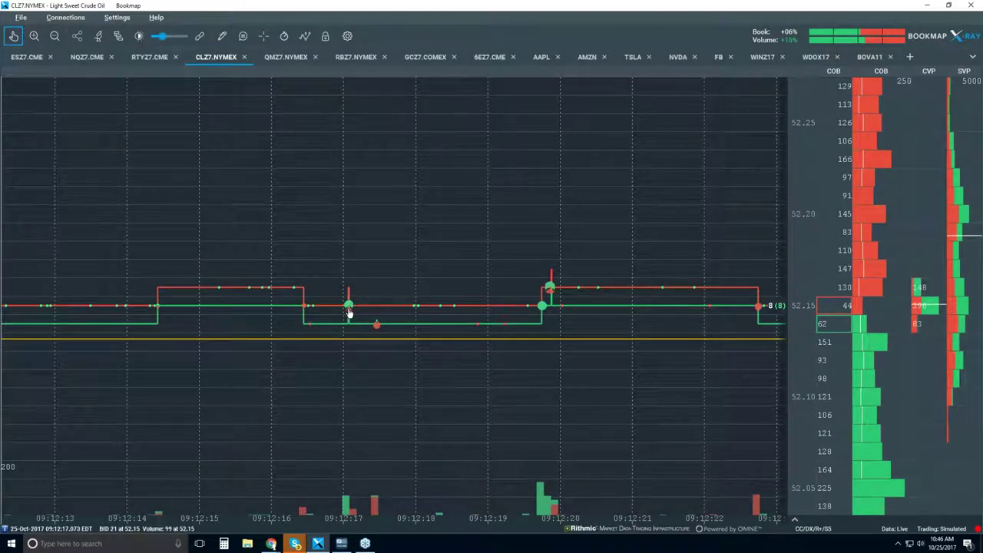
scroll(347, 311, up, 3)
scroll(353, 298, up, 1)
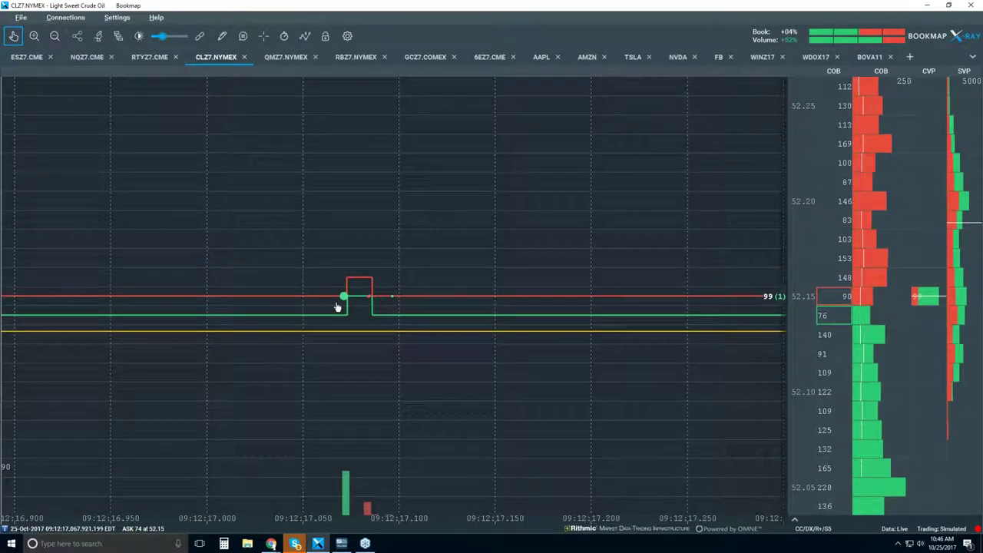
scroll(352, 315, up, 4)
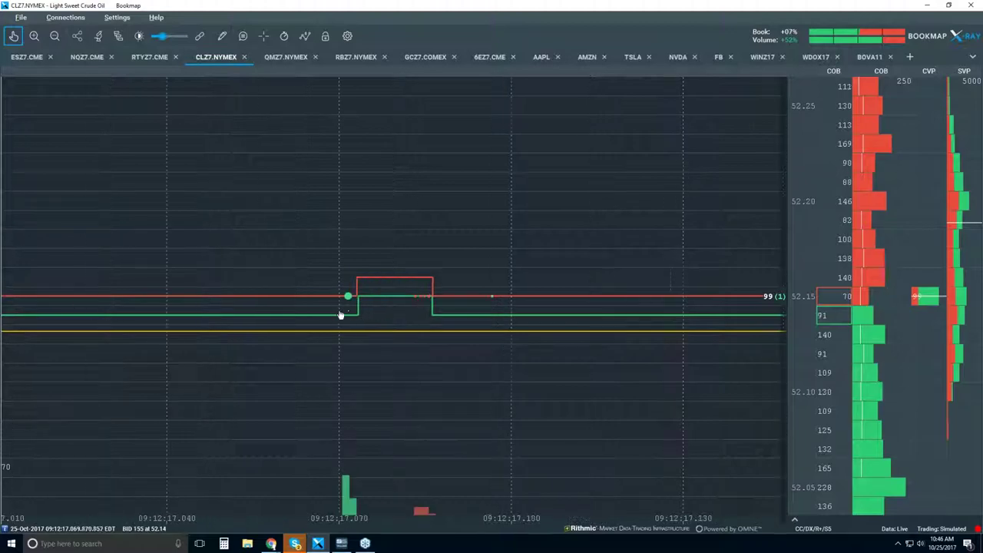
scroll(349, 314, up, 5)
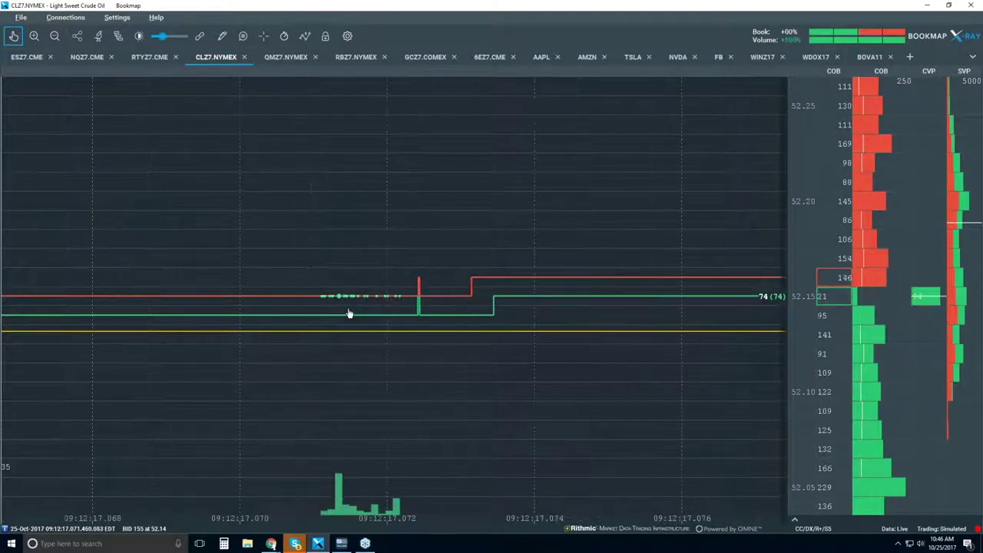
drag(336, 300, 302, 300)
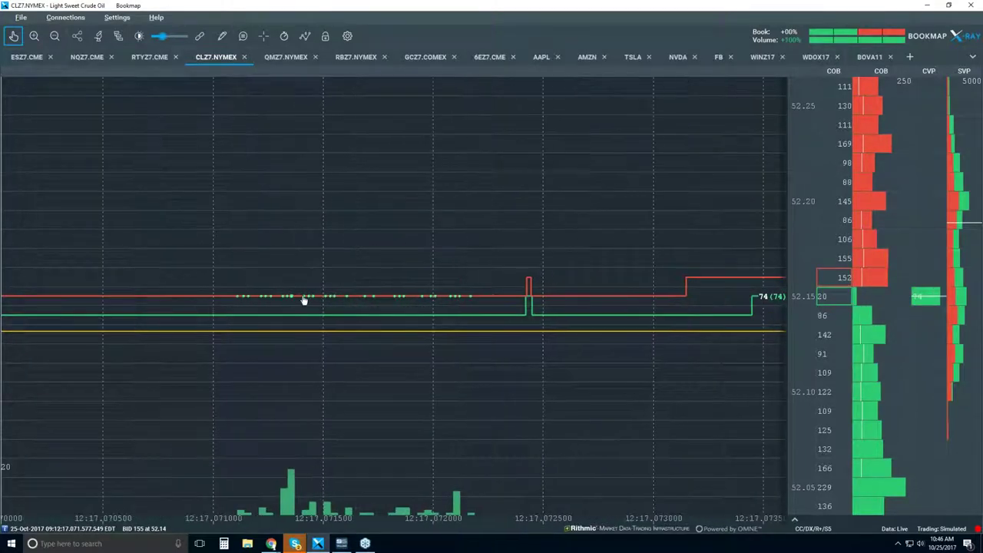
Clear all drawings from the crude oil chart.
click(222, 37)
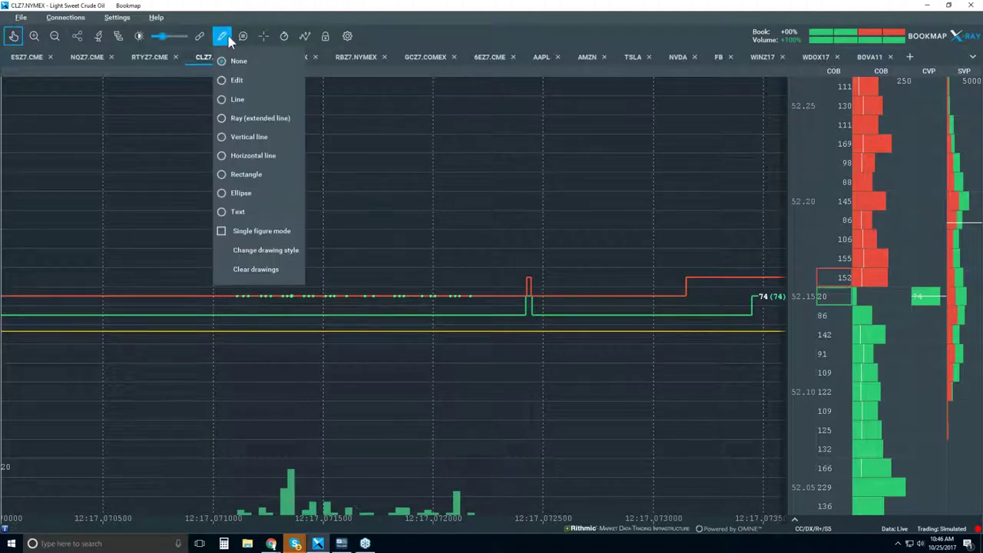
click(268, 268)
click(545, 316)
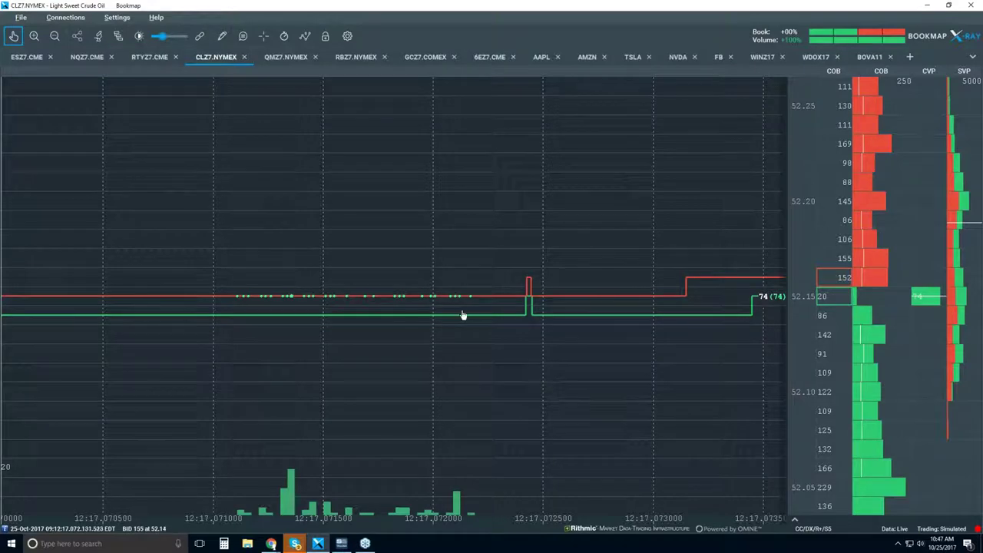
Examine the individual buy trades on the 52.15 ask line around 09:12:17.0715, from a single trade back to the combined dot.
scroll(399, 301, up, 4)
scroll(281, 297, up, 2)
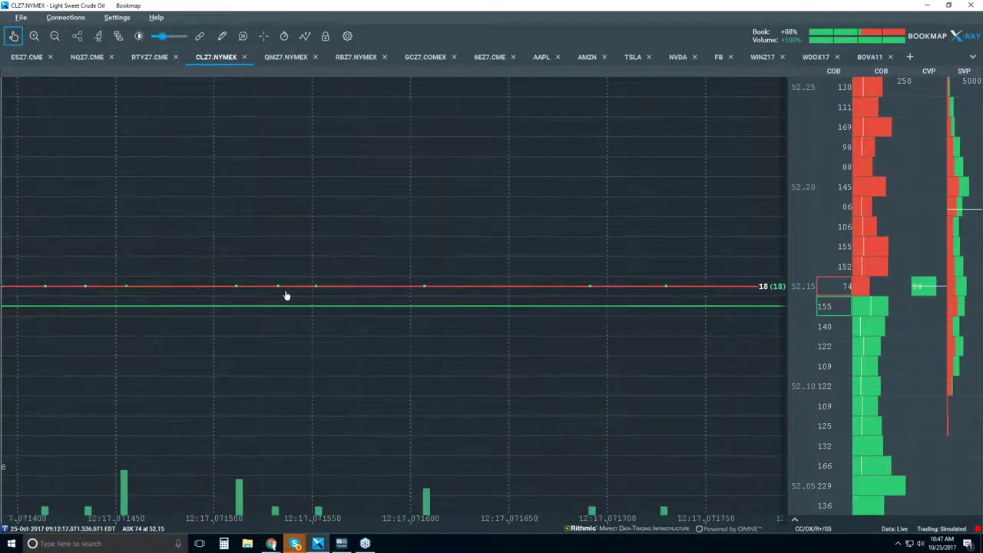
scroll(315, 294, up, 3)
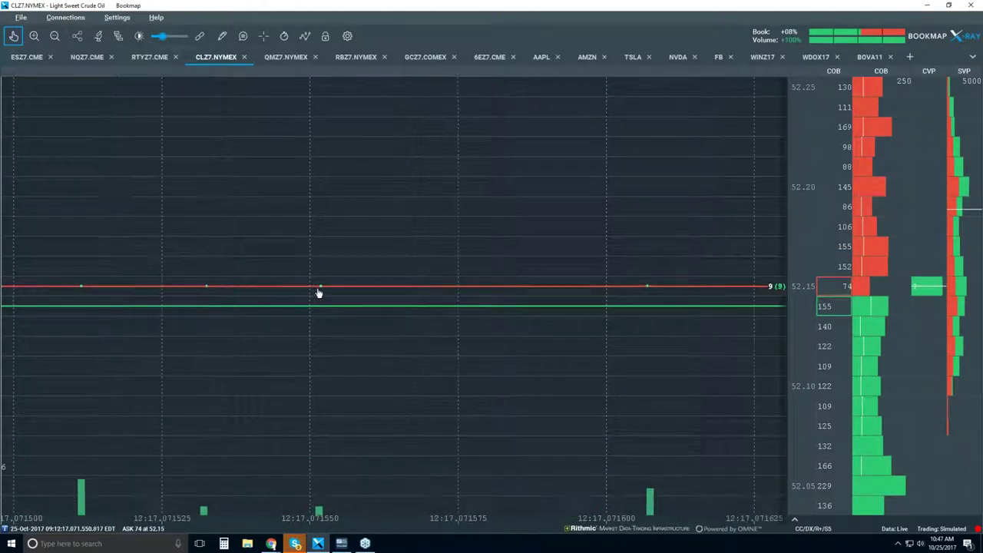
scroll(326, 291, up, 2)
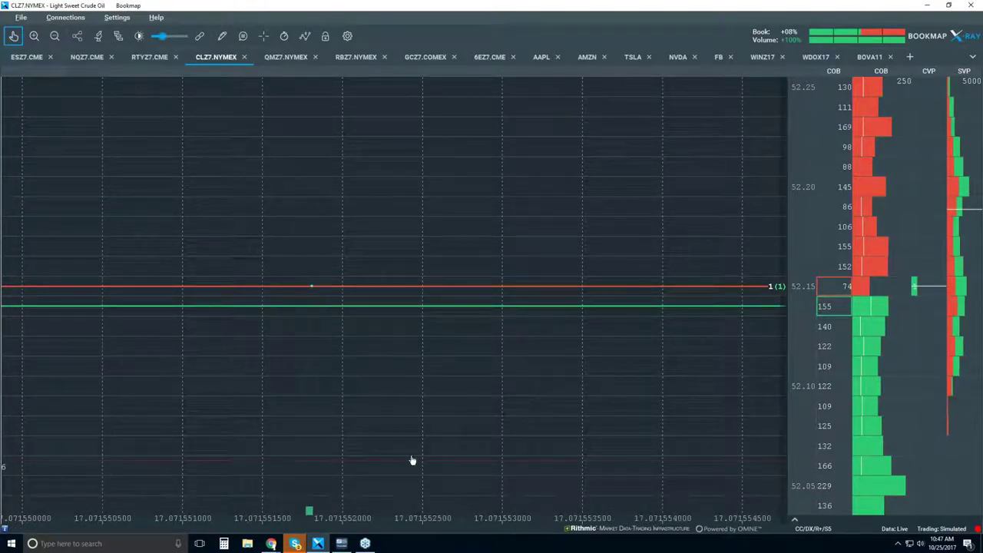
scroll(381, 370, down, 5)
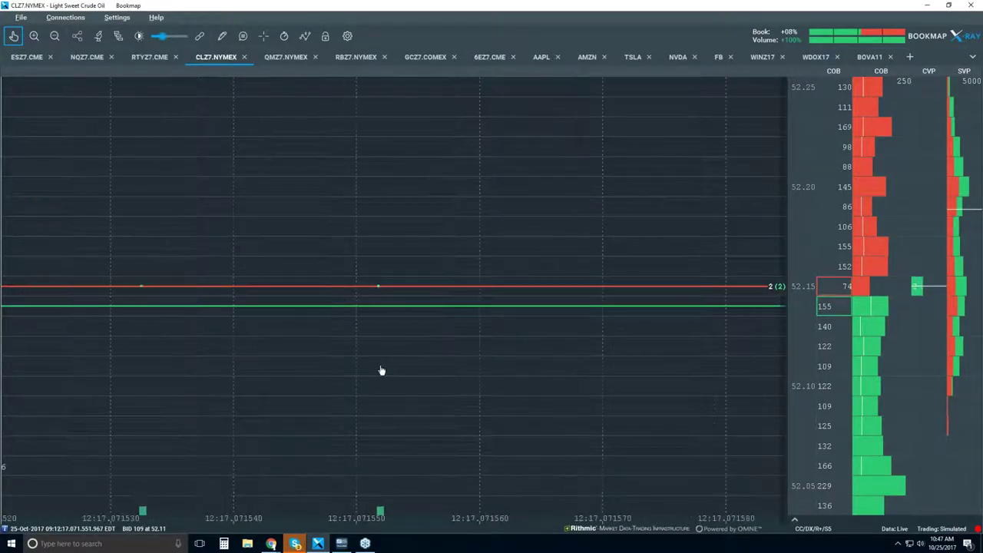
scroll(382, 370, down, 4)
scroll(381, 371, down, 2)
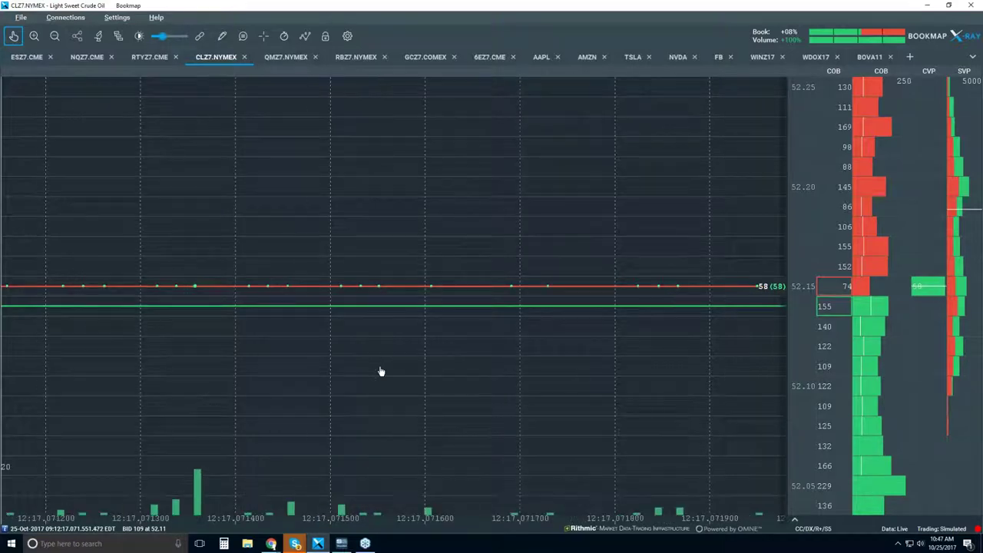
scroll(364, 329, down, 3)
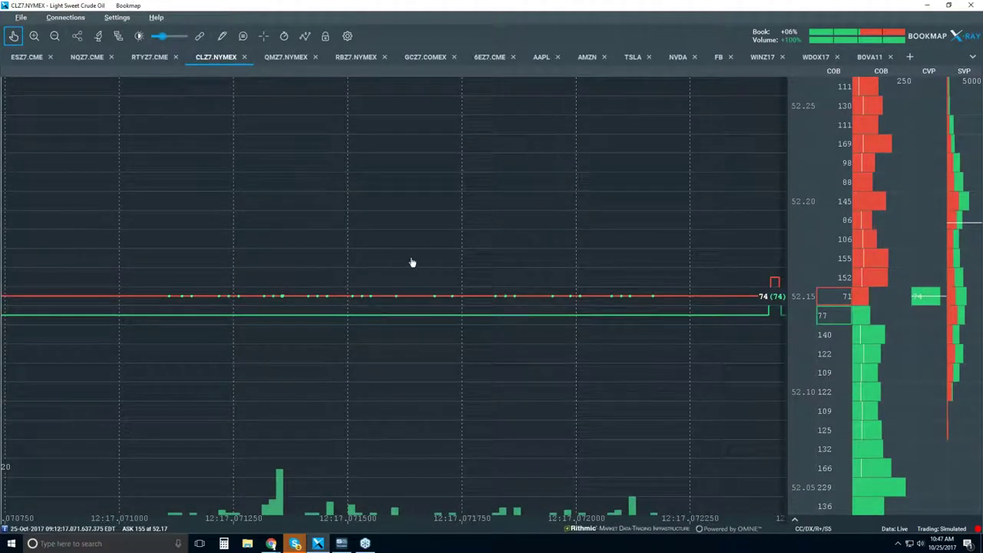
scroll(412, 263, down, 5)
scroll(411, 263, down, 2)
scroll(412, 262, down, 2)
scroll(411, 263, down, 3)
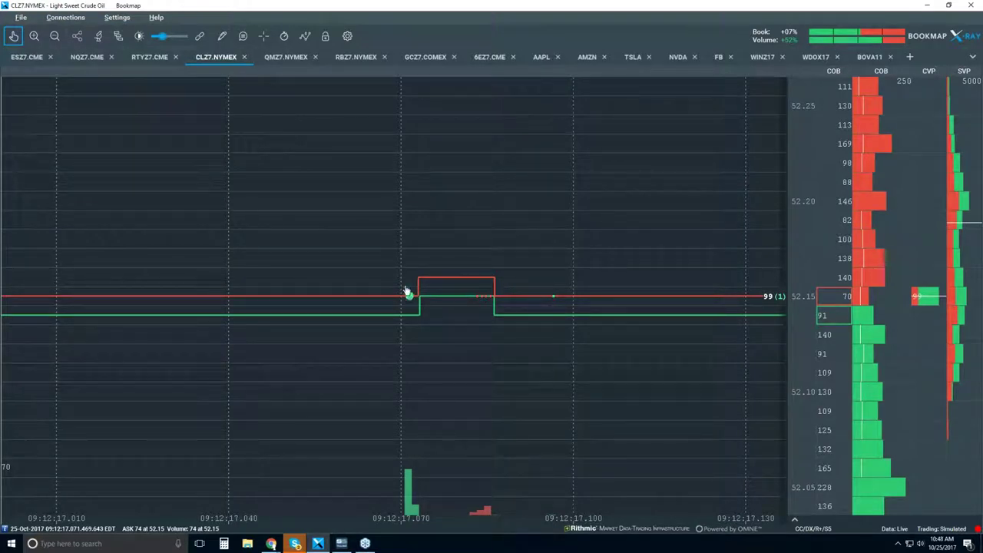
Show the data tooltip on the chart and inspect the time, price and volume of the trades behind the 09:12:17.071 dot.
click(244, 37)
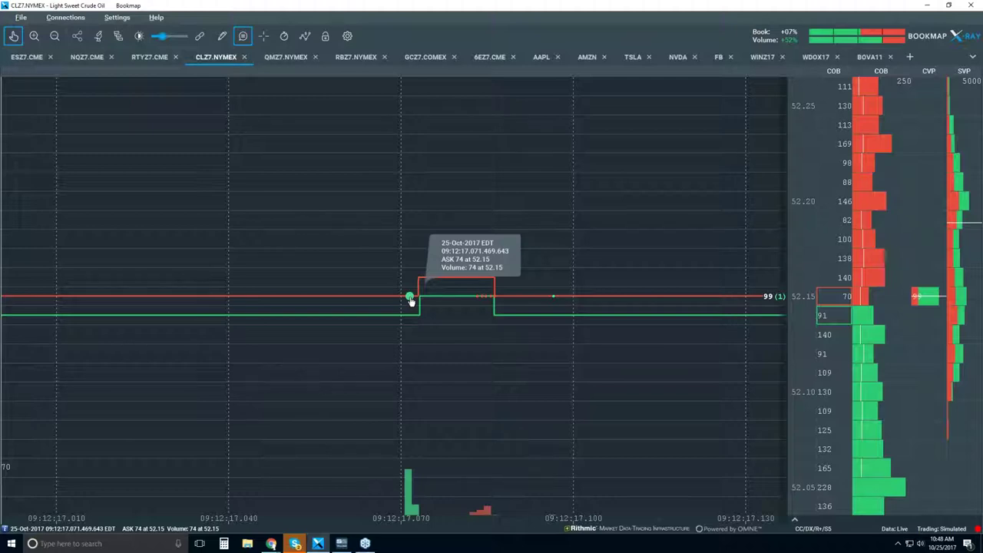
scroll(411, 301, up, 10)
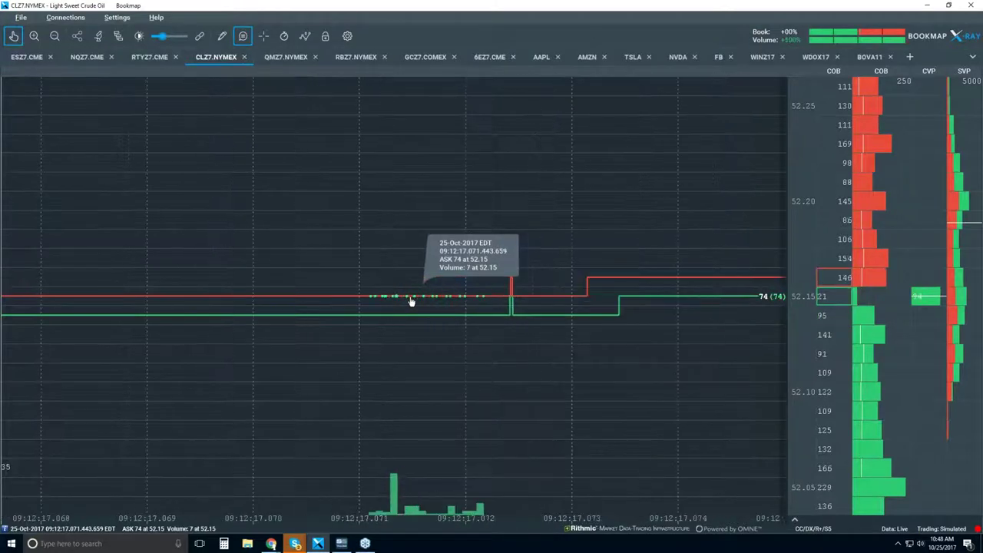
scroll(411, 301, up, 5)
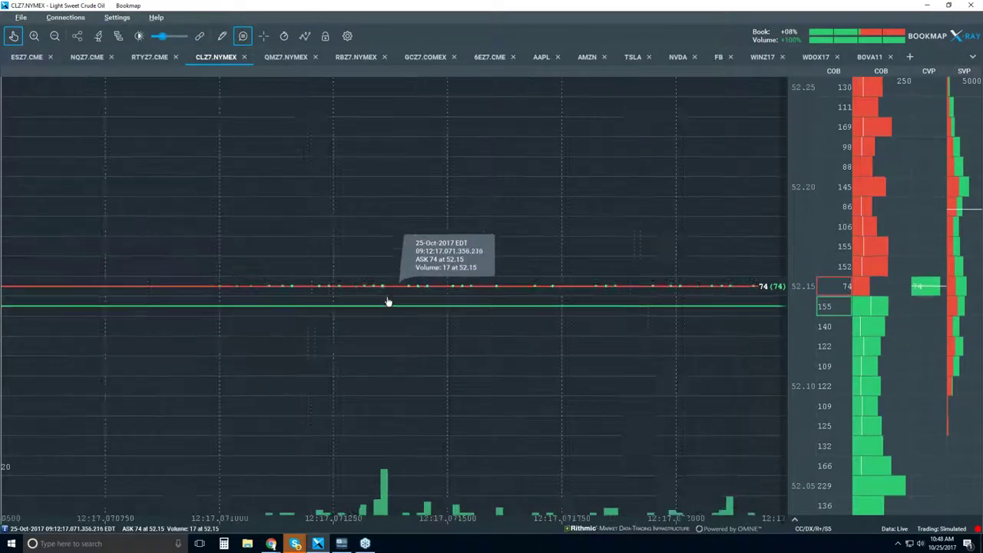
scroll(384, 292, up, 6)
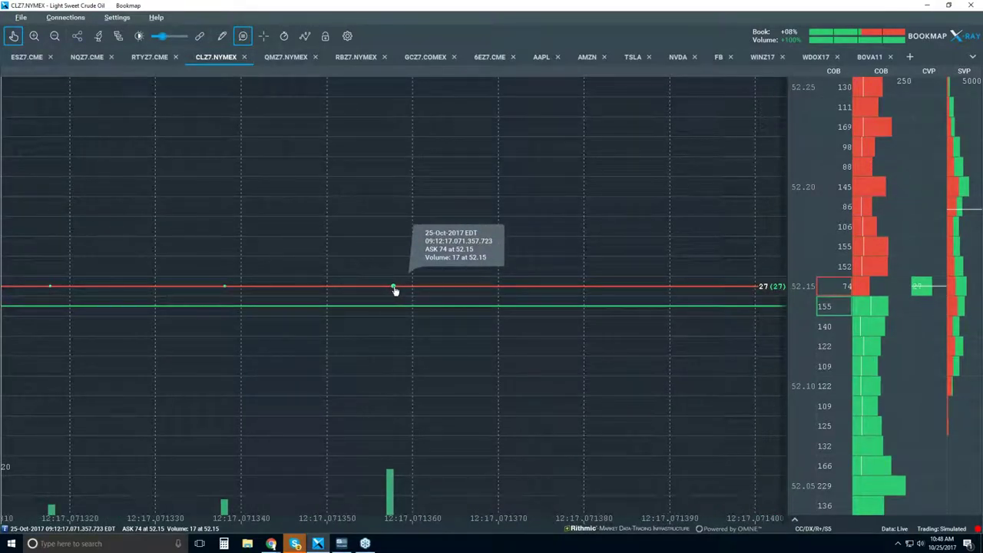
scroll(394, 290, up, 6)
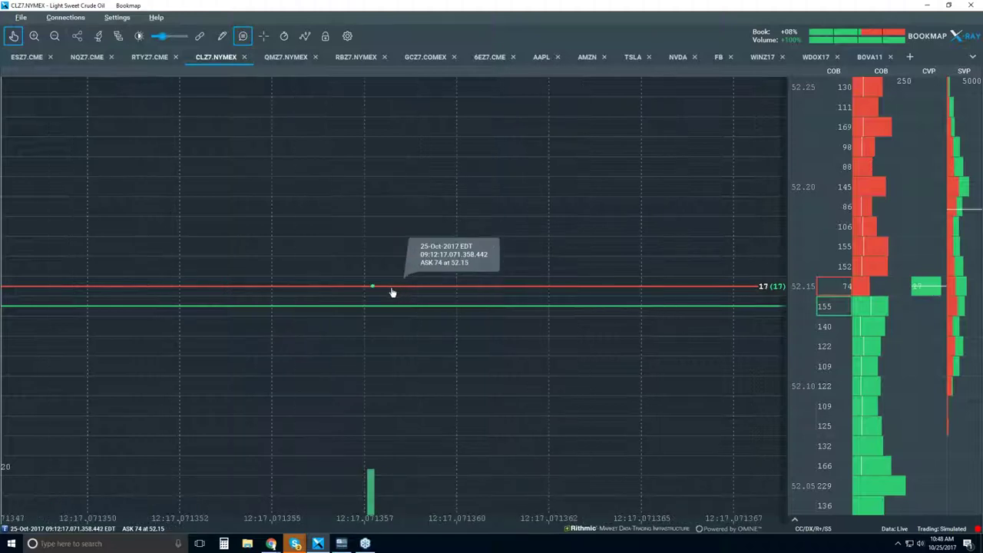
scroll(371, 292, up, 1)
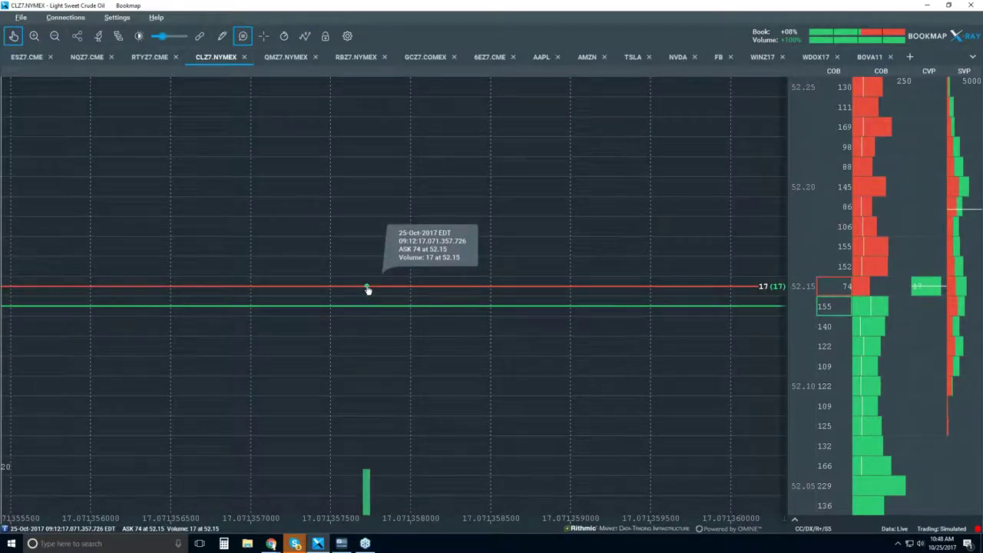
scroll(375, 293, down, 6)
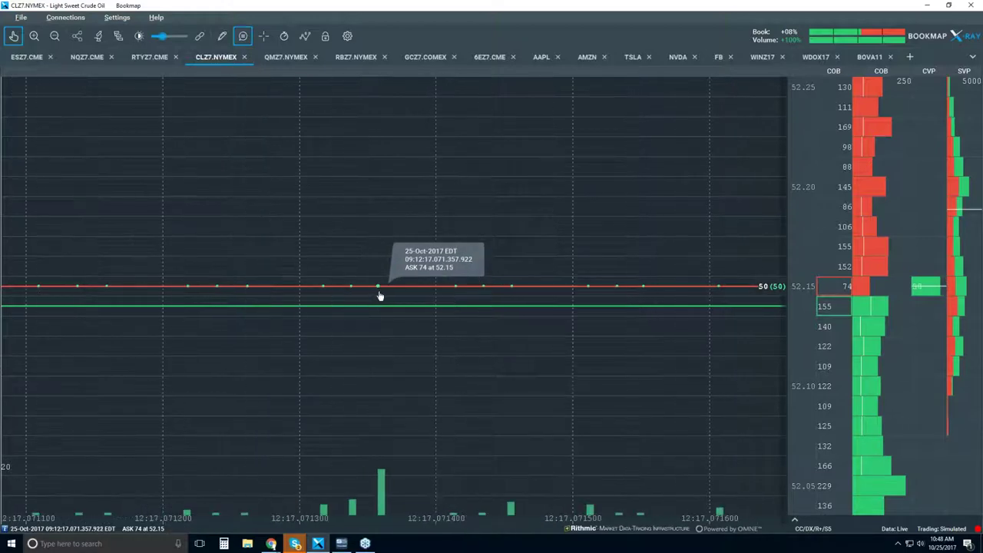
scroll(379, 296, down, 8)
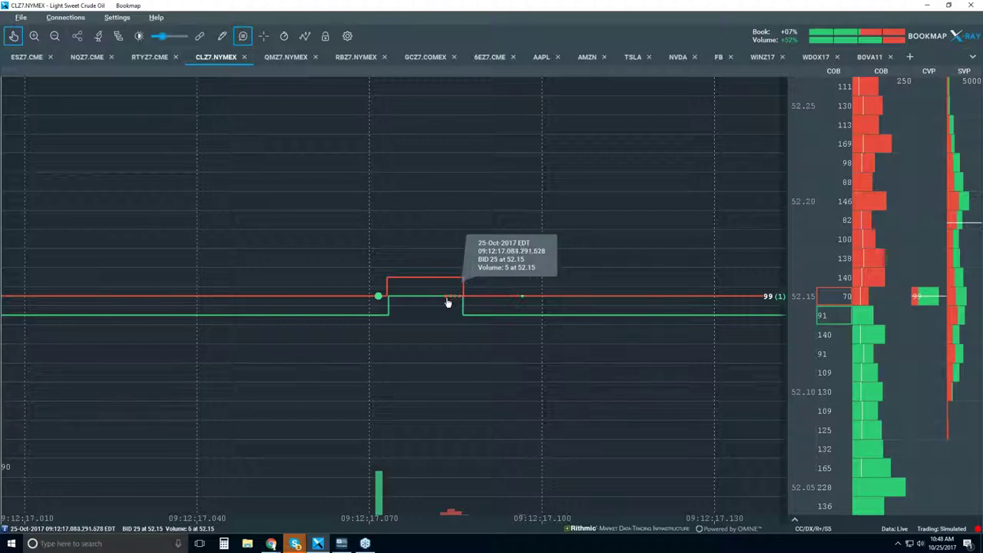
Examine how the trades at 09:12:17 aggregate into larger volume dots and five-minute candlesticks over progressively longer time spans up to 09:35.
scroll(465, 192, down, 2)
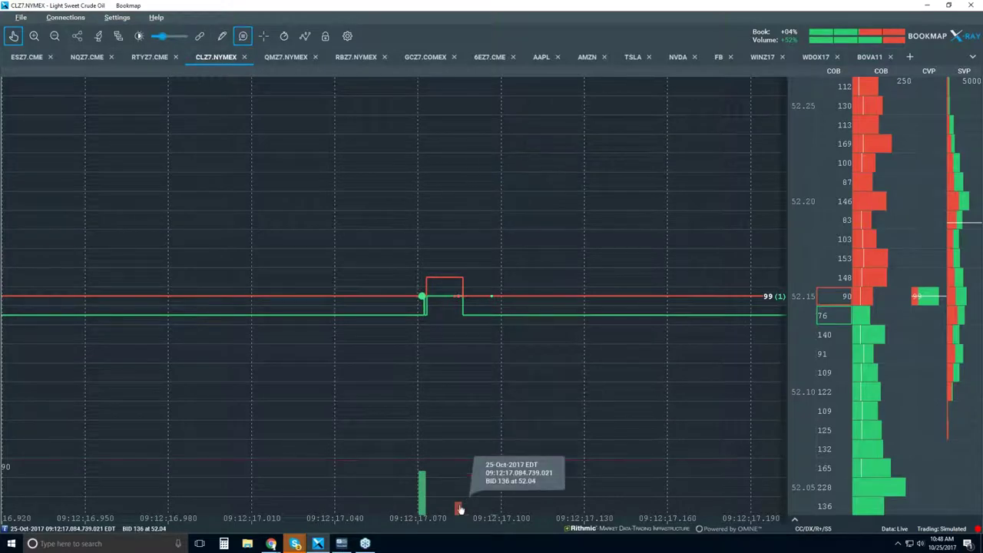
scroll(483, 214, down, 1)
scroll(483, 215, down, 5)
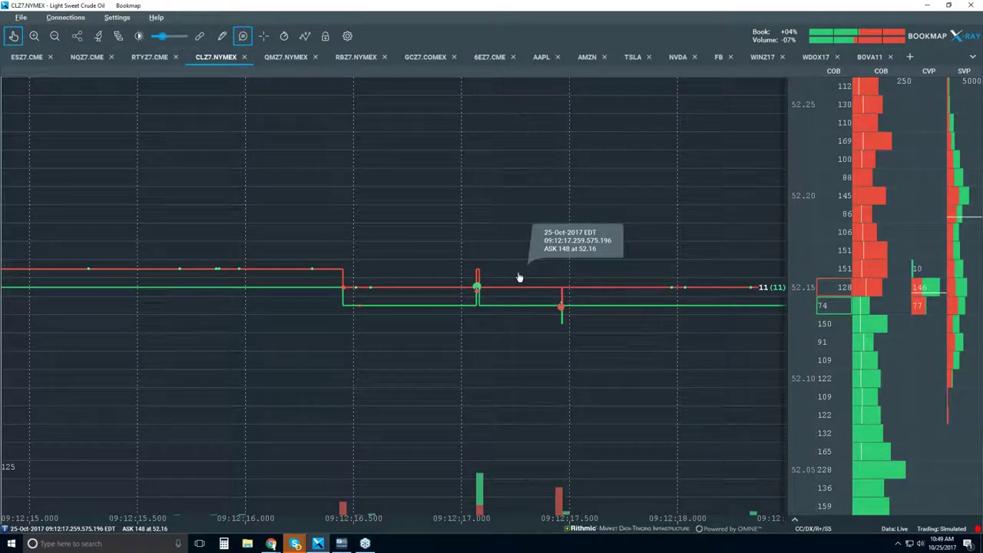
scroll(520, 277, down, 1)
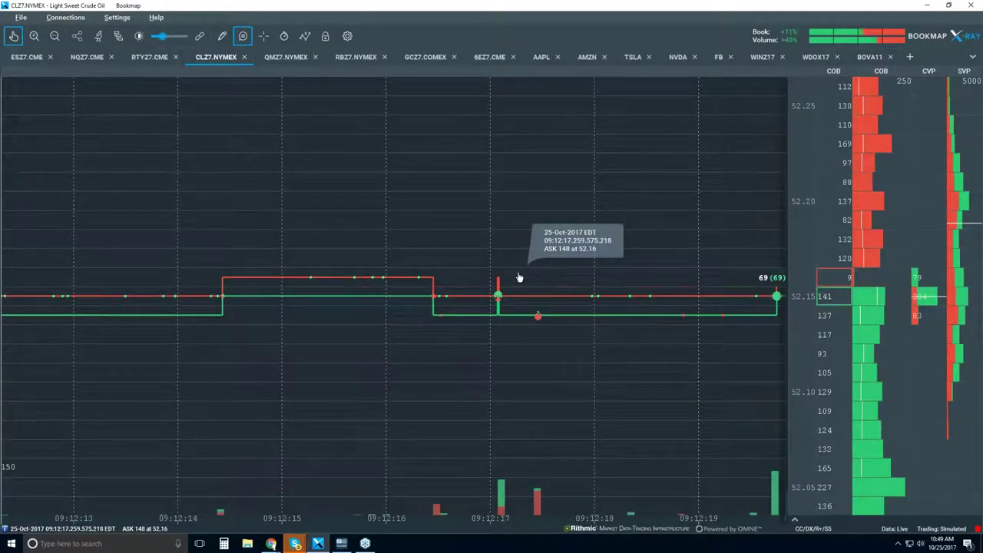
scroll(519, 277, down, 3)
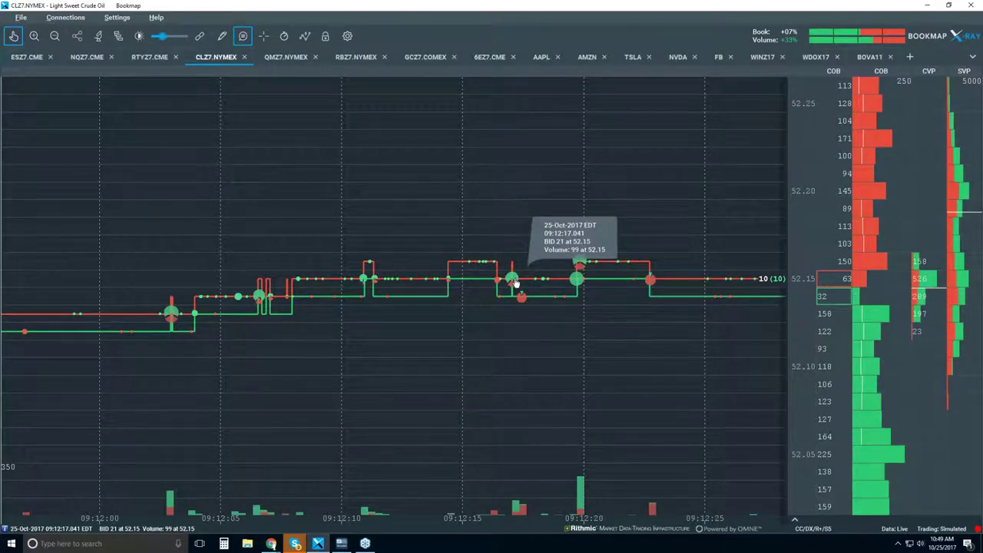
scroll(527, 242, down, 3)
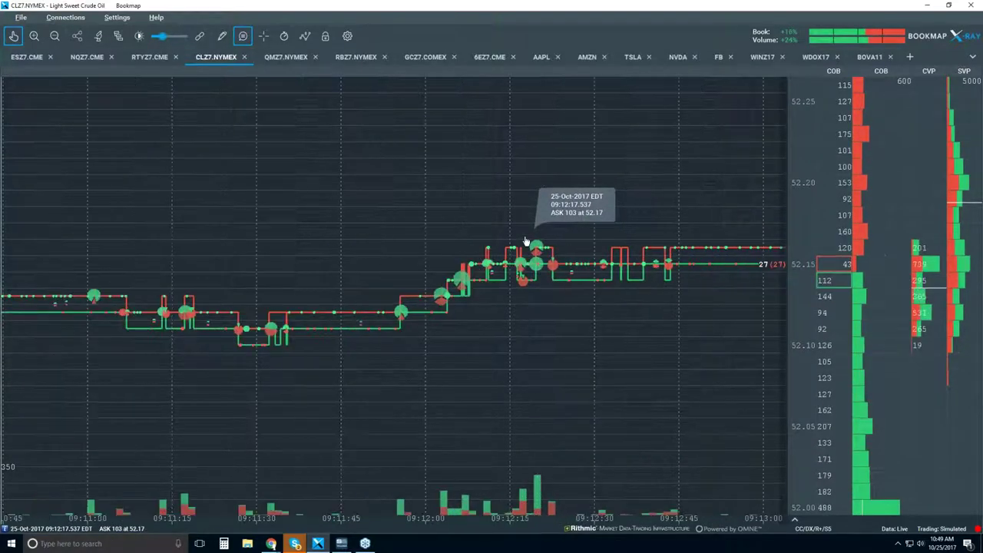
scroll(527, 242, down, 3)
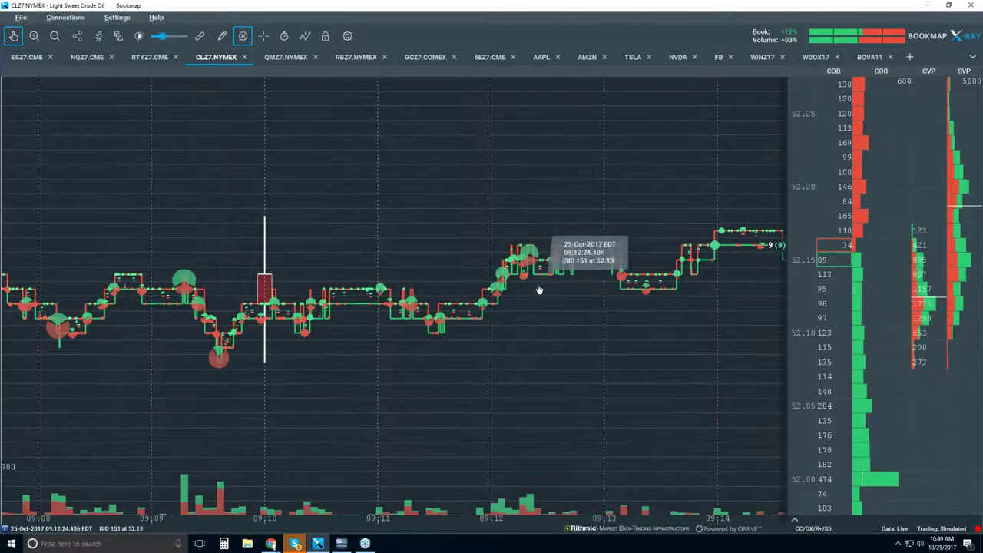
scroll(537, 290, down, 3)
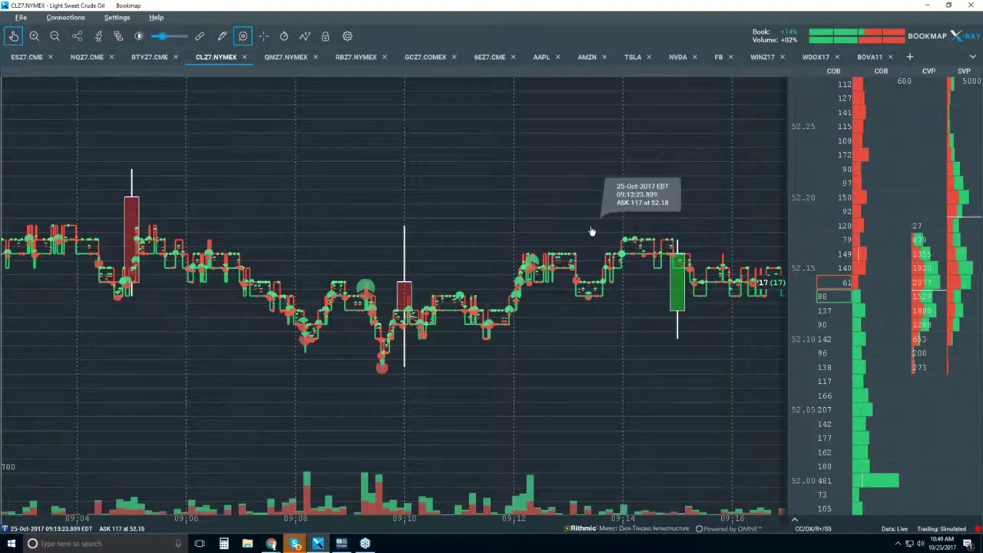
scroll(550, 221, down, 3)
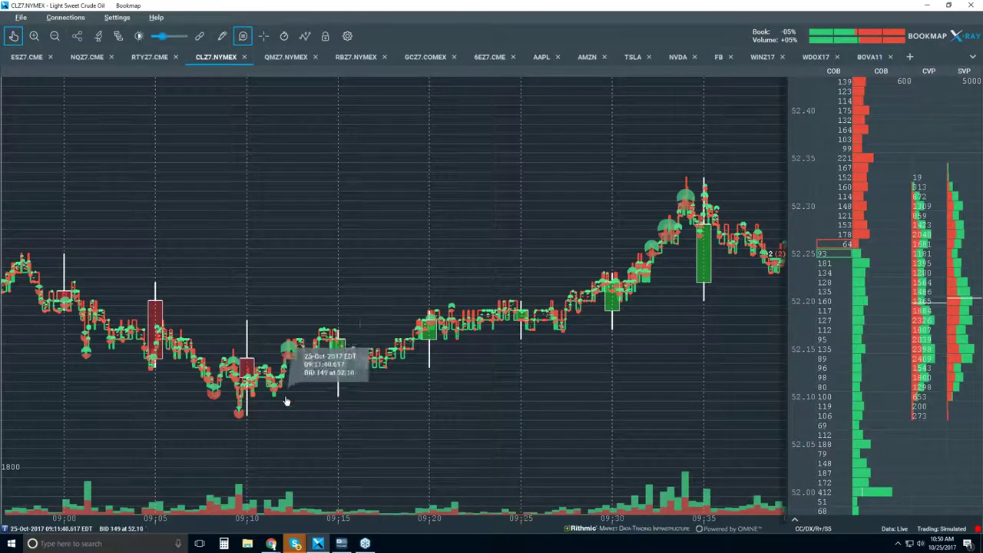
Hide the data tooltip and bring the session from about 08:00 to the current price into view.
click(243, 35)
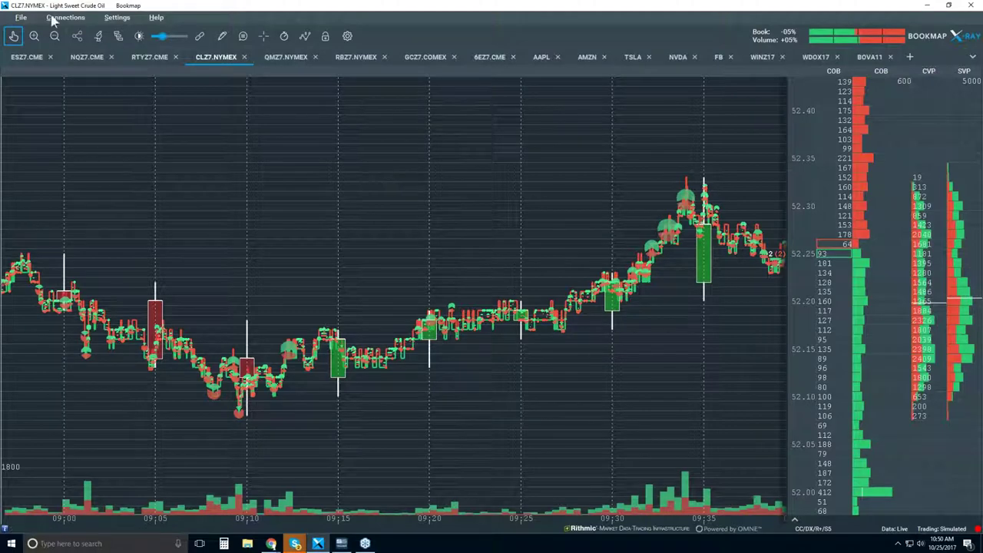
scroll(502, 188, down, 2)
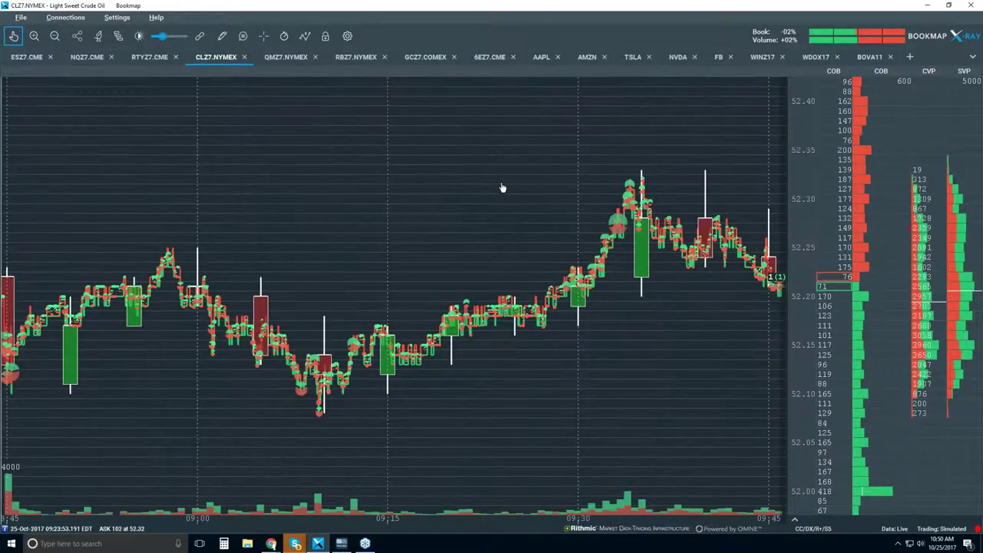
scroll(501, 188, down, 2)
scroll(501, 188, down, 2)
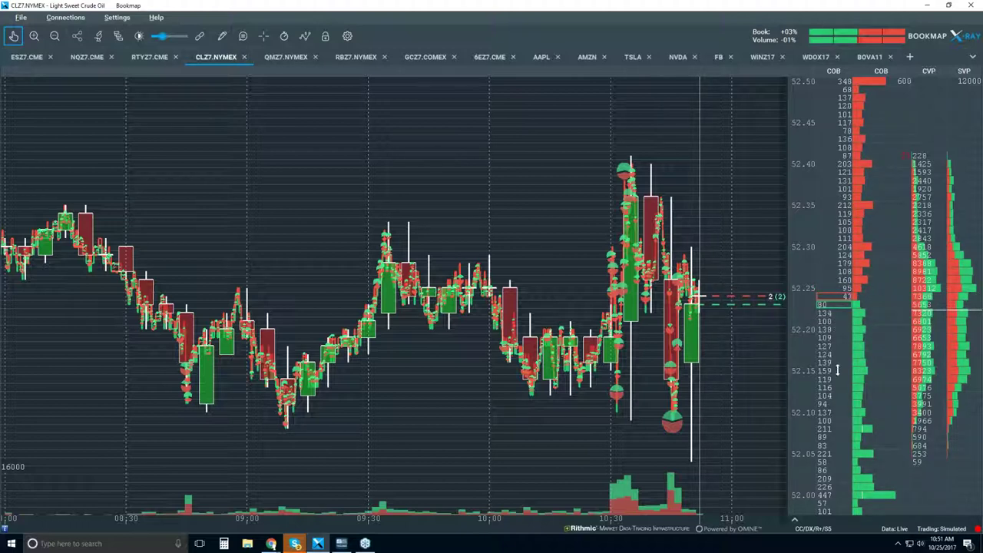
Examine the current order book level and the recent candlesticks and large volume dots between about 10:30 and 10:50.
click(835, 302)
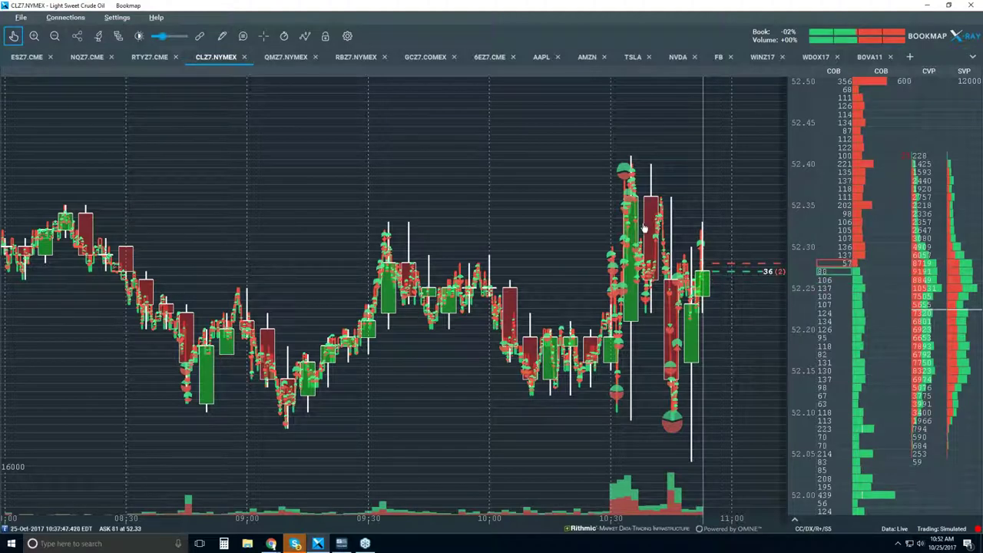
scroll(668, 235, up, 2)
scroll(668, 235, up, 2)
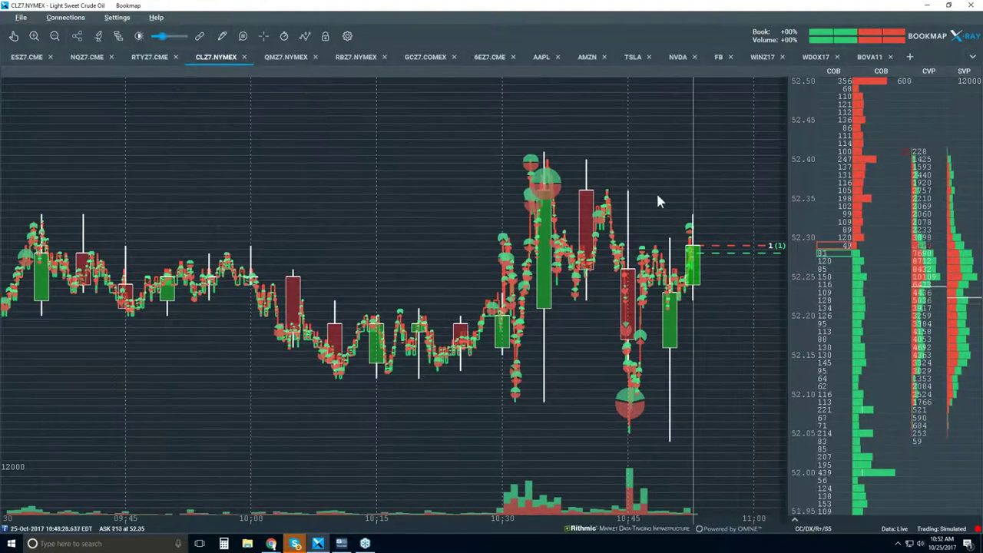
Show the heatmap and the extended order levels on the chart and examine the liquidity around the price action since about 10:35.
click(305, 36)
click(330, 189)
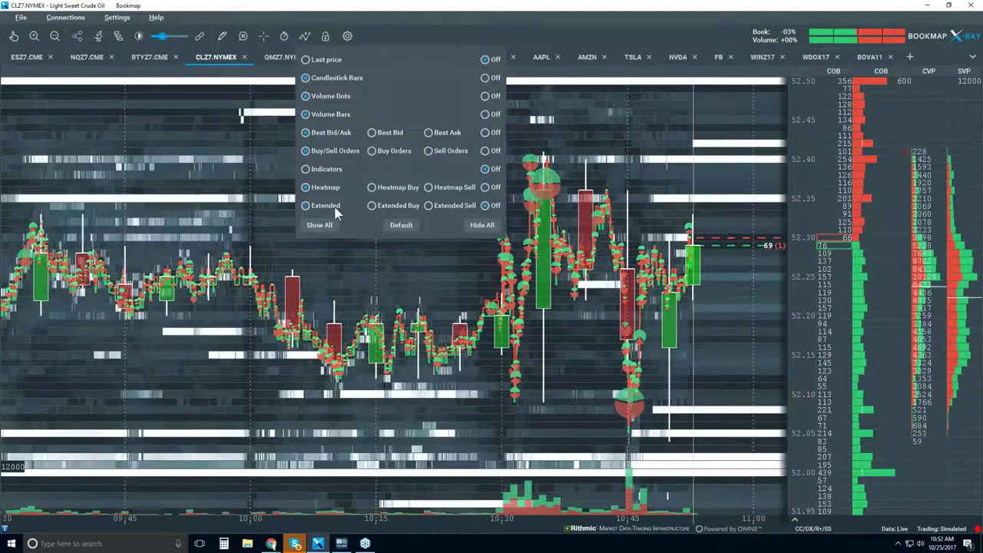
click(608, 160)
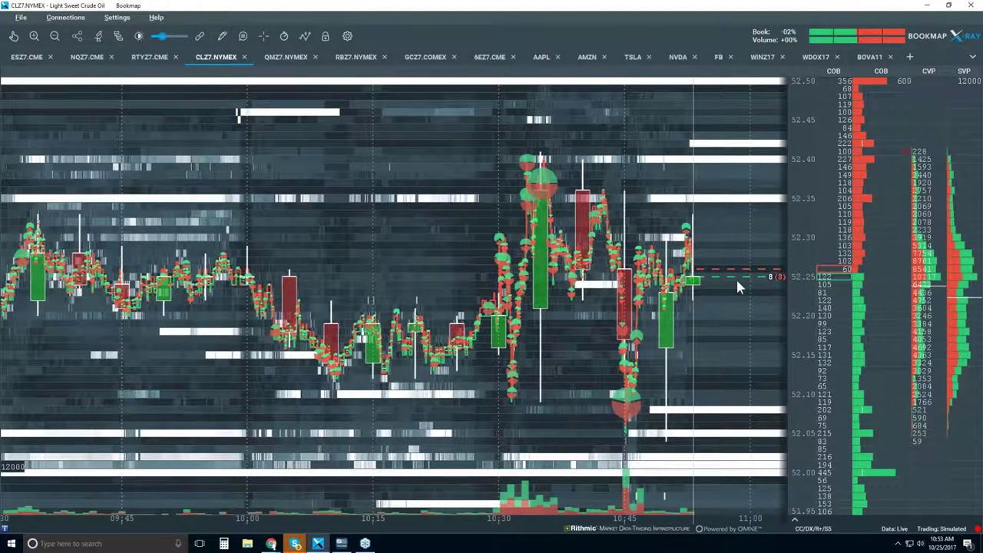
scroll(665, 208, up, 2)
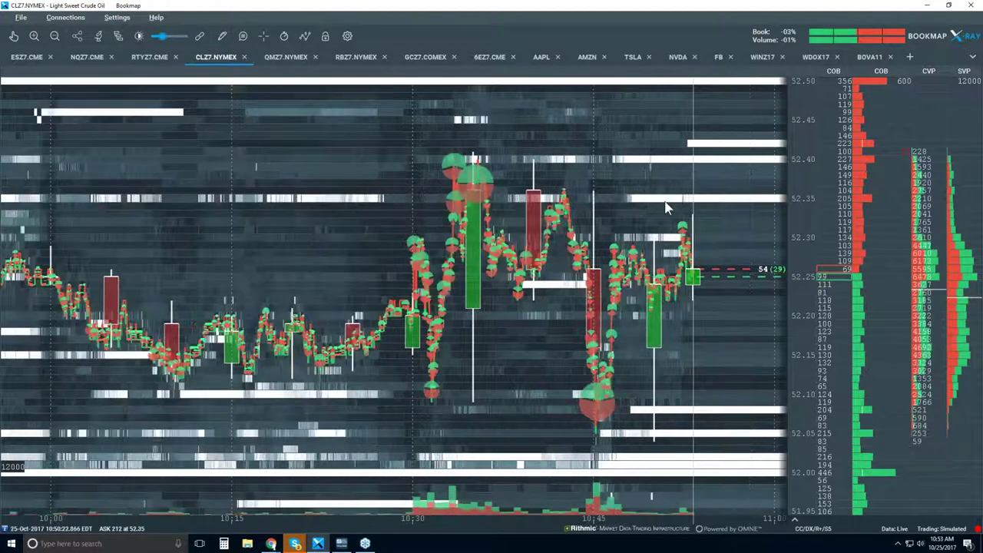
scroll(666, 207, up, 2)
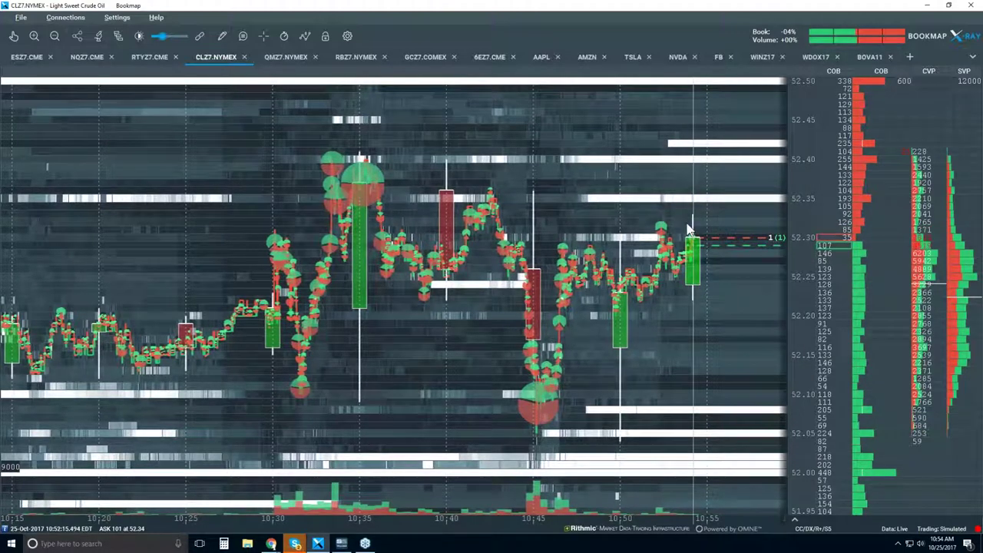
scroll(657, 227, up, 3)
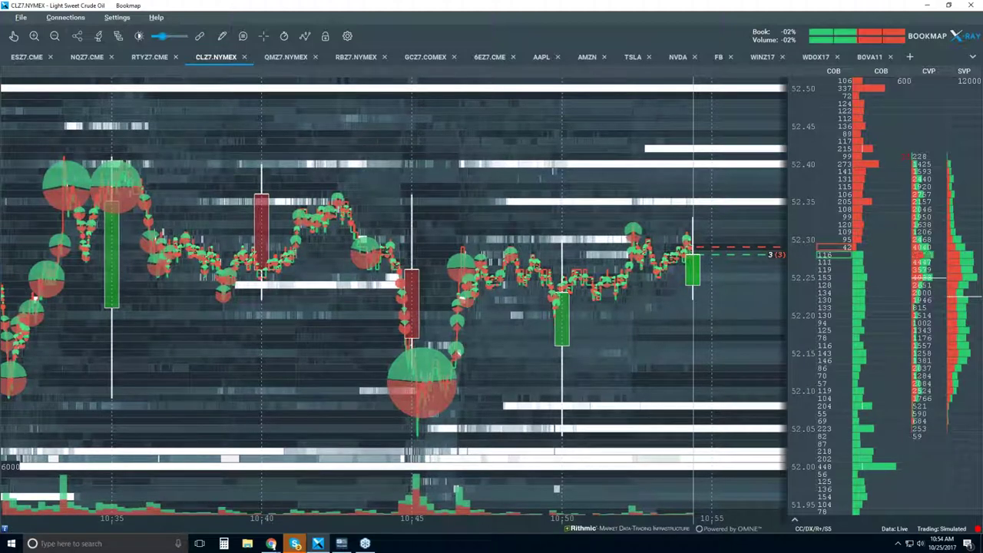
Hide the candlestick bars and bring the volume dots and heatmap since about 10:15 into view.
click(305, 37)
click(485, 78)
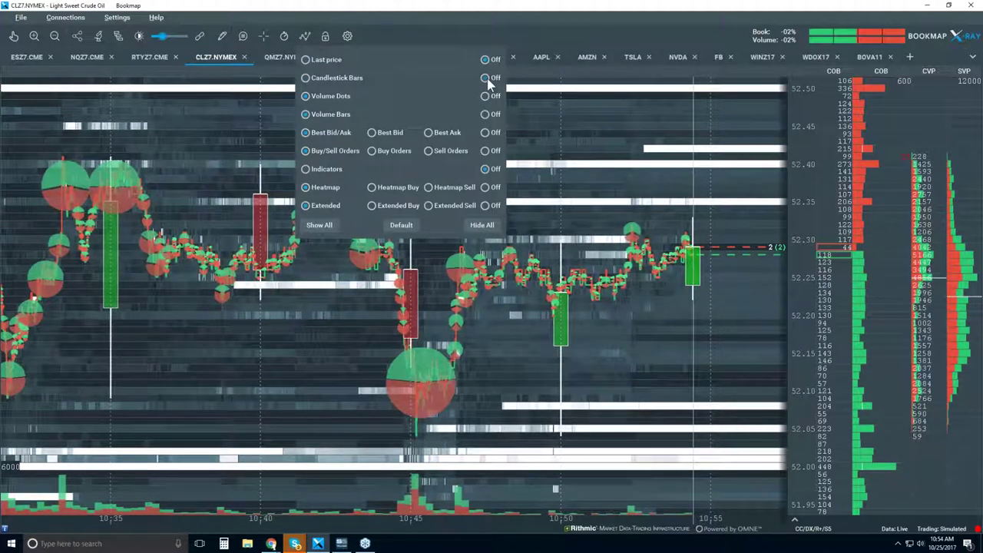
click(578, 186)
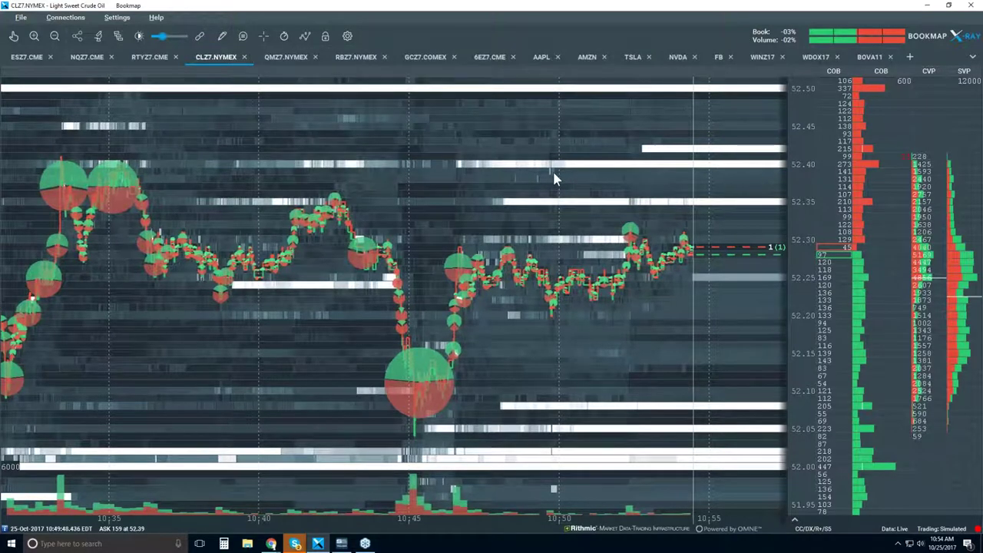
scroll(556, 179, down, 2)
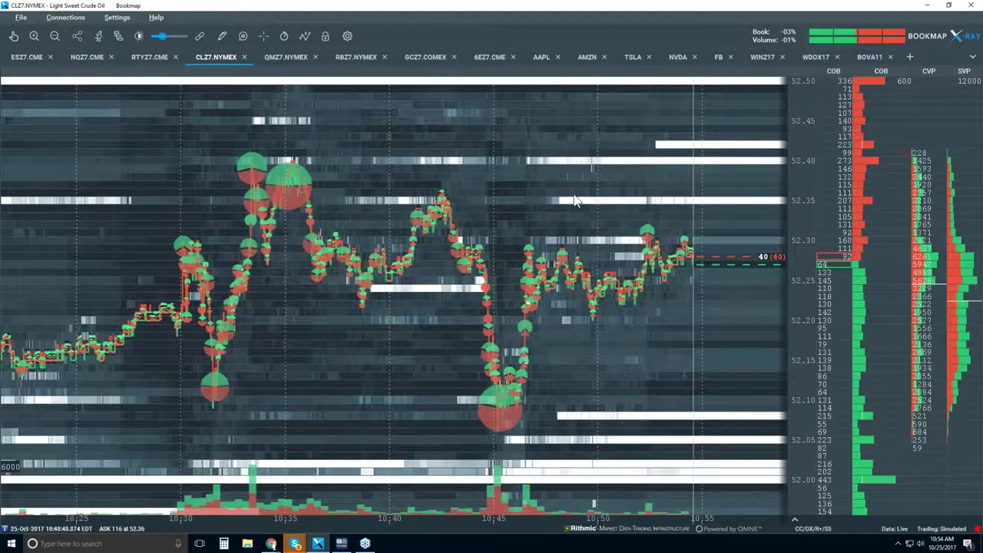
scroll(576, 201, down, 2)
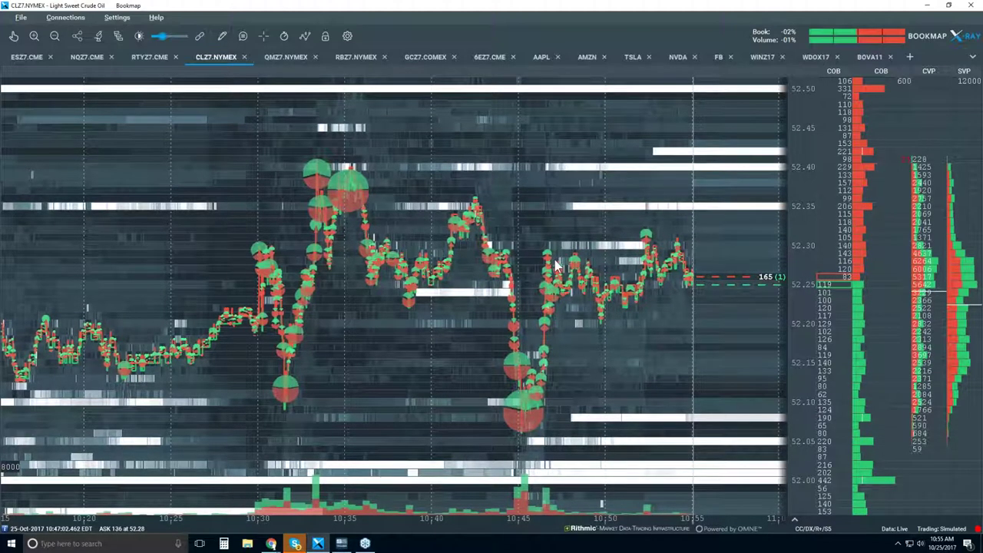
Show the data tooltip and review the CVP column's data options, such as Volume, Trades Counter and Time and sales.
click(243, 36)
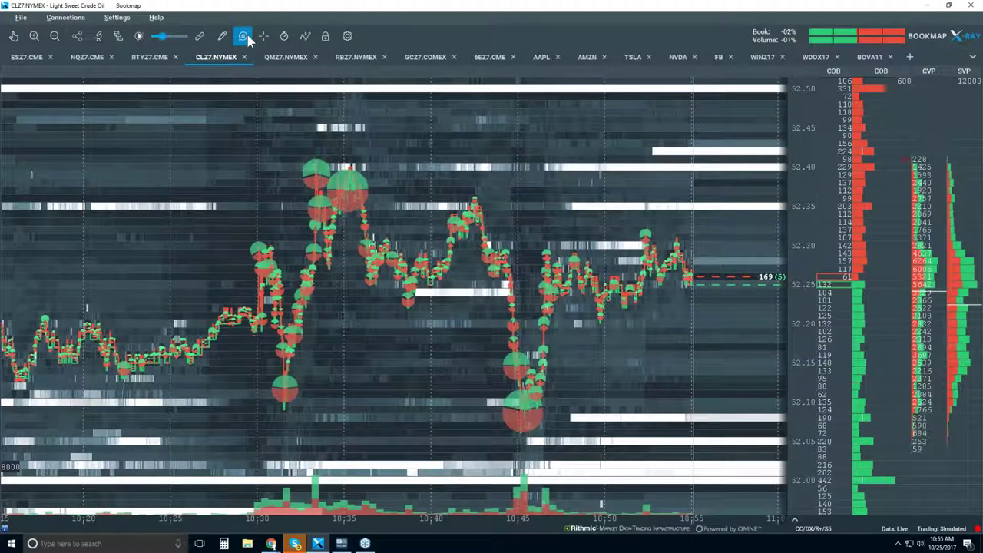
mouse_move(607, 251)
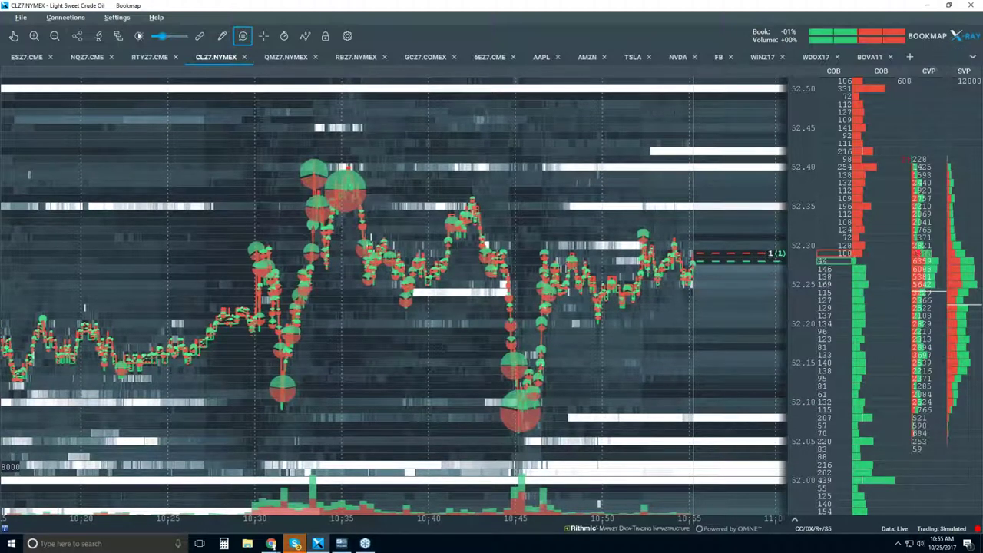
right_click(922, 129)
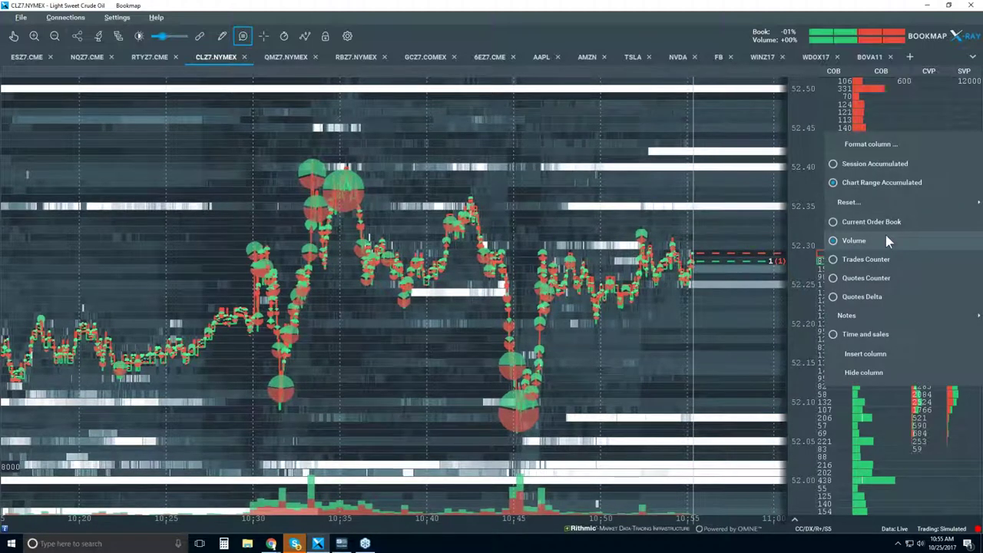
click(853, 240)
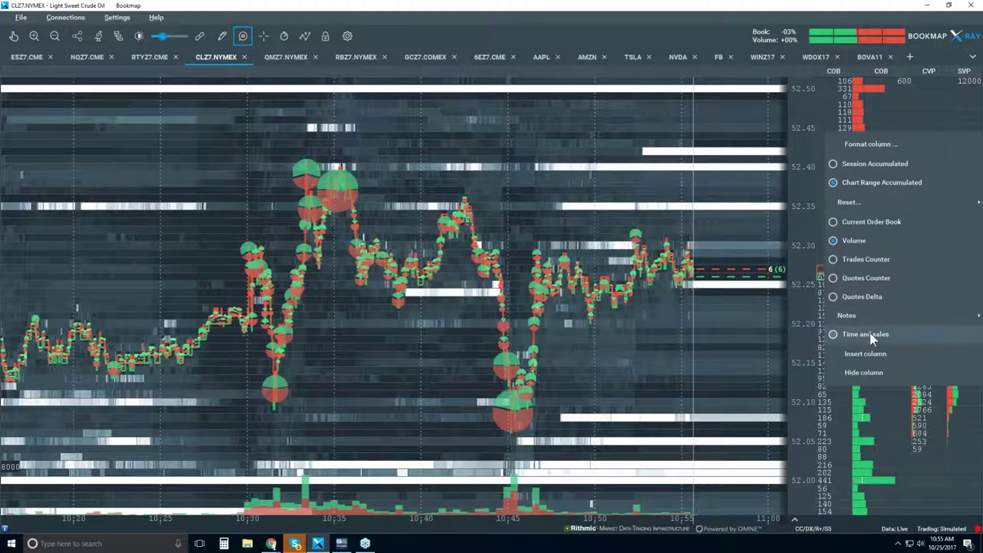
click(728, 132)
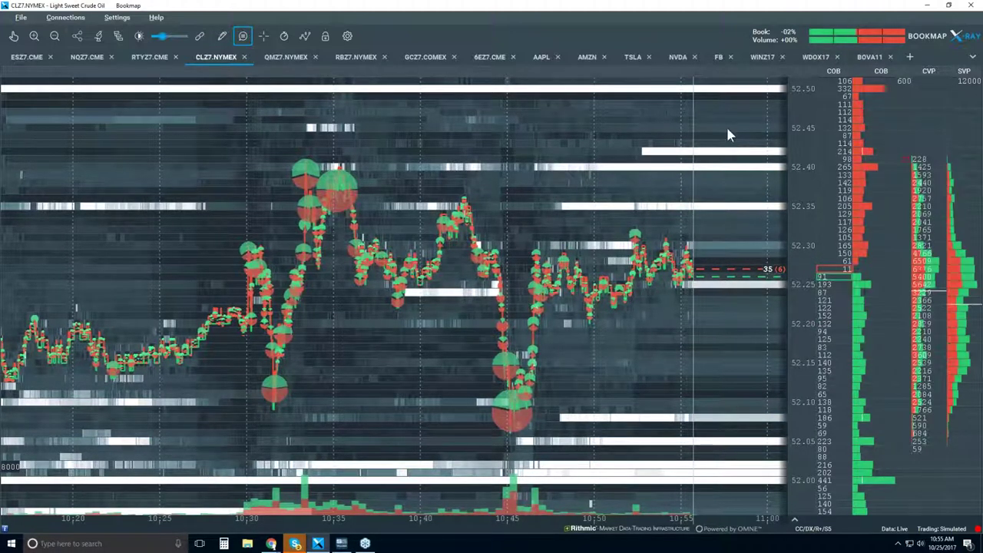
Show the indicator panel with the CVD line below the chart and examine it for the period since before 10:00.
scroll(527, 203, down, 3)
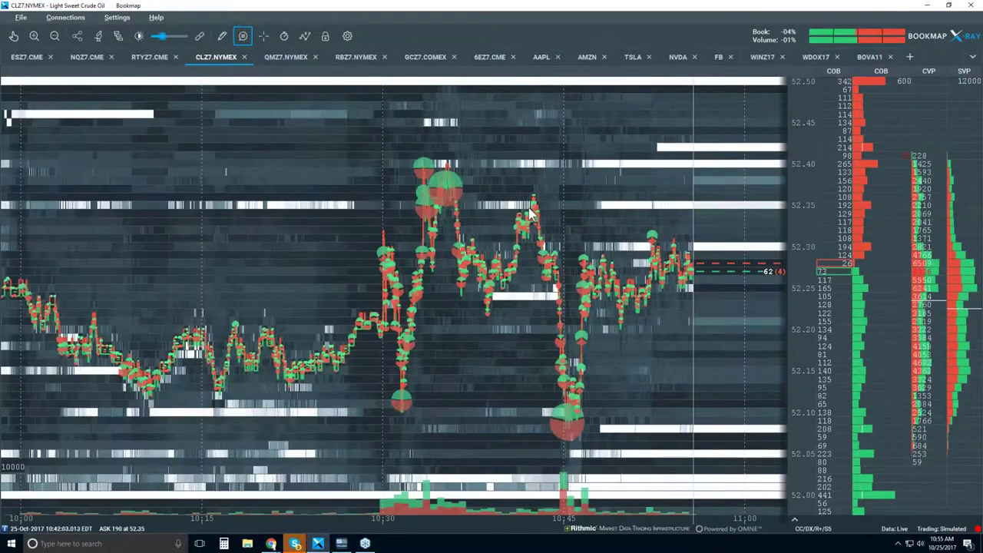
scroll(527, 204, down, 2)
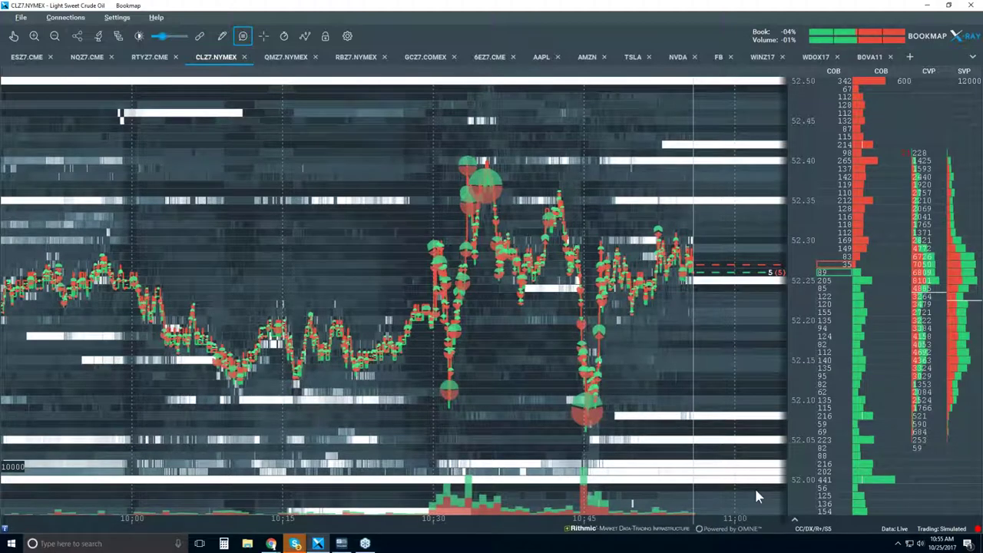
click(795, 522)
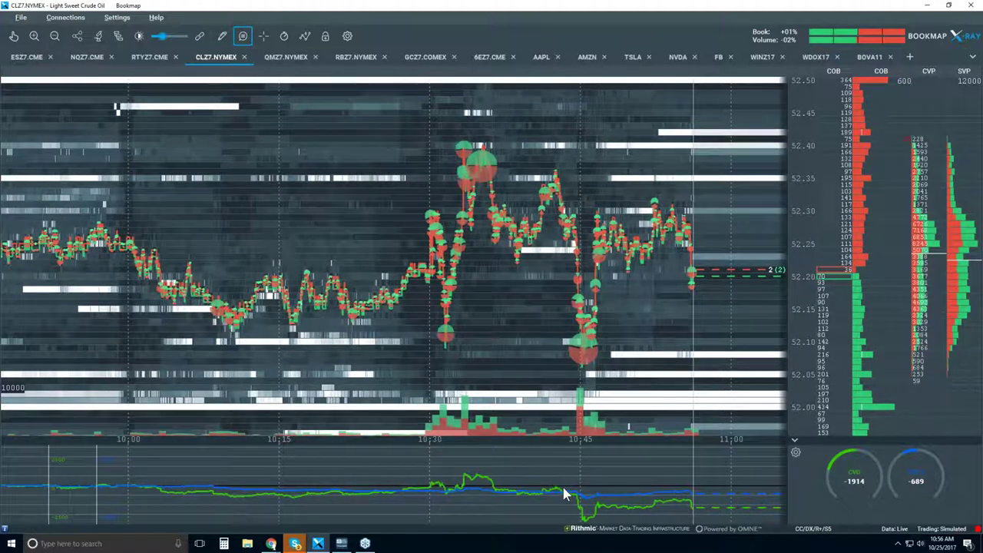
mouse_move(559, 493)
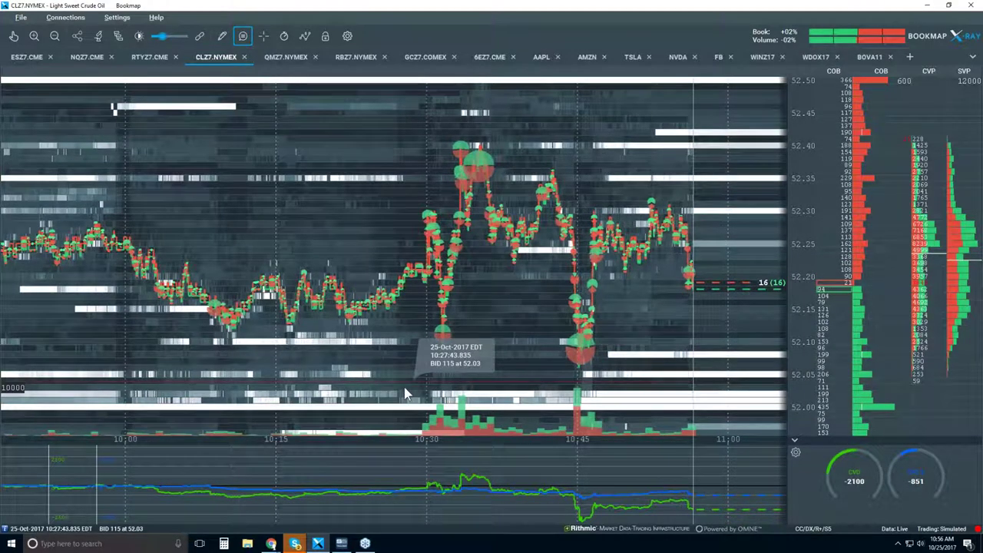
Hide the data tooltip and bring the heatmap and indicator lines since about 08:00 into view.
click(243, 38)
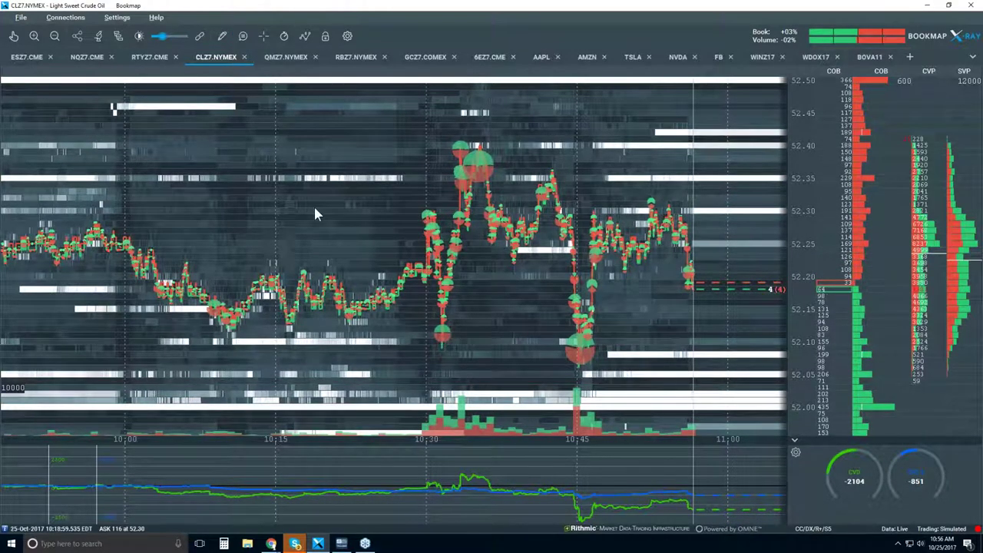
scroll(315, 209, down, 2)
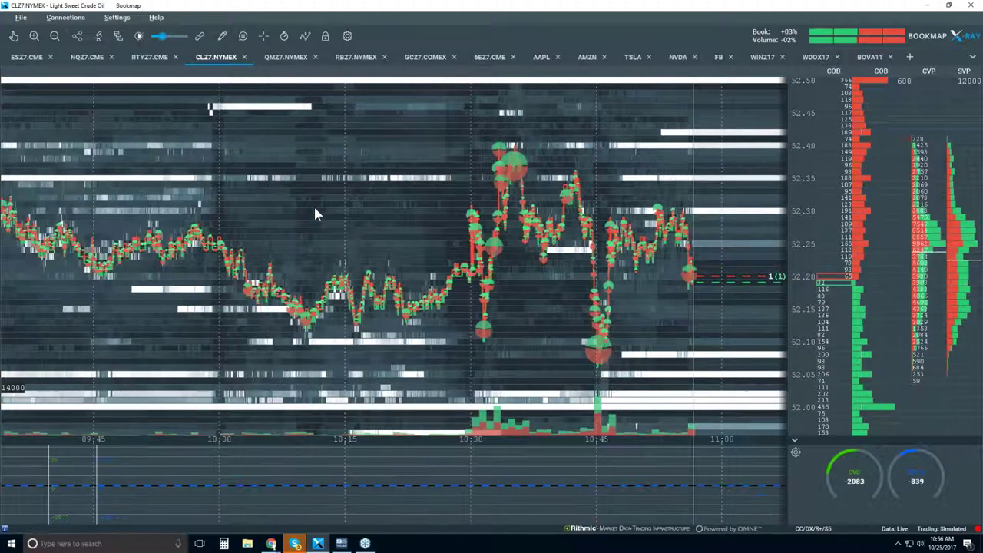
scroll(315, 209, down, 3)
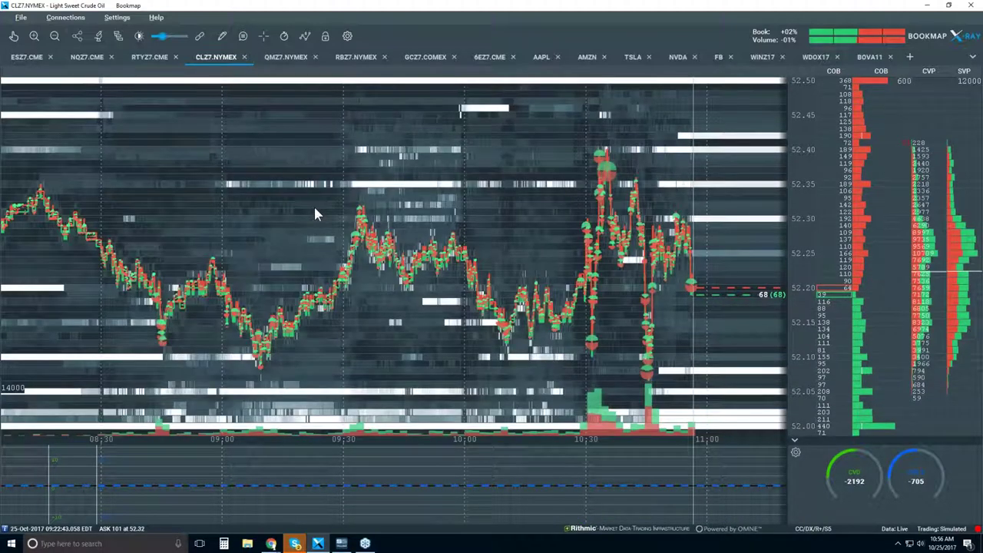
scroll(315, 209, down, 1)
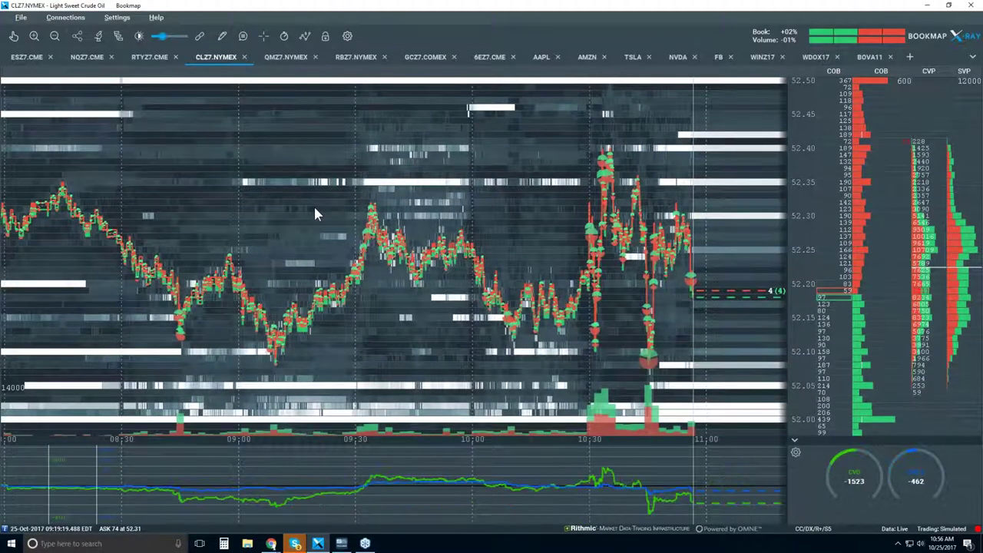